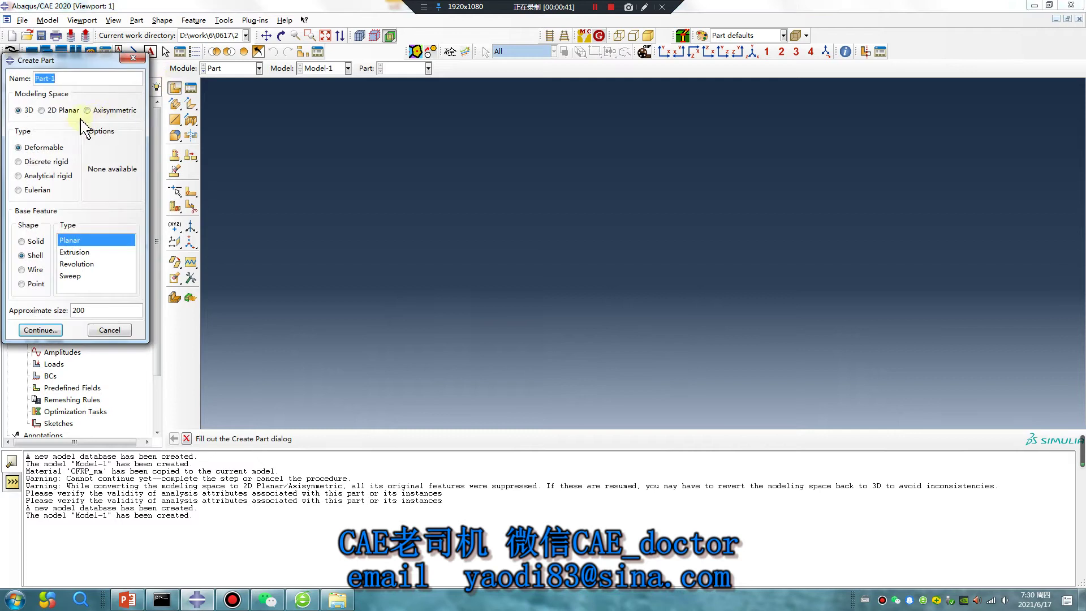
Step: Make Part-1 a 3D deformable solid with an Extrusion base feature
left_click(23, 241)
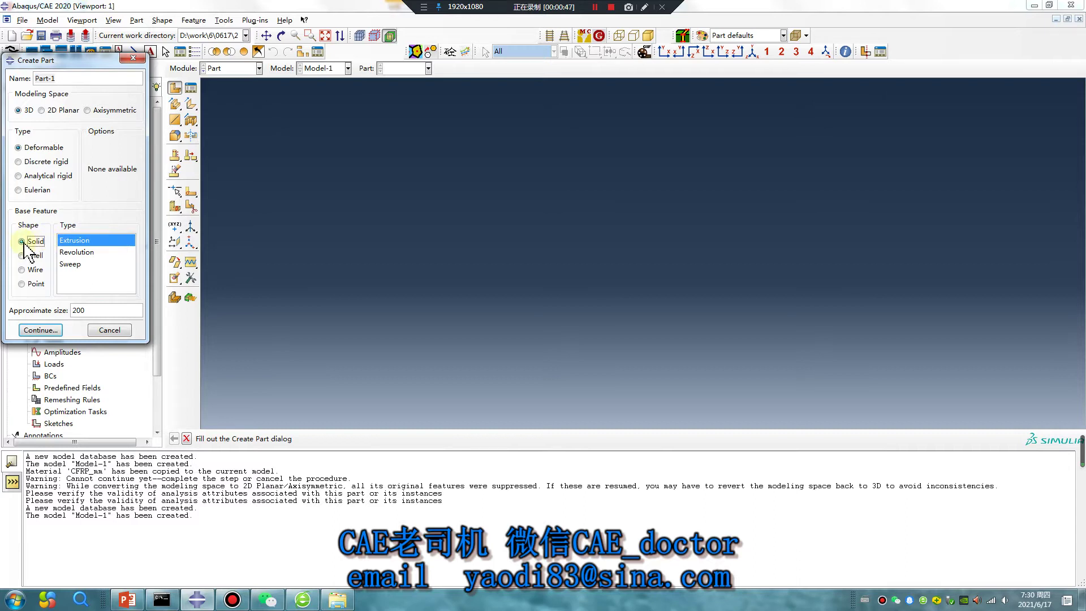
Step: Sketch a rectangle from the origin to its opposite corner
left_click(41, 330)
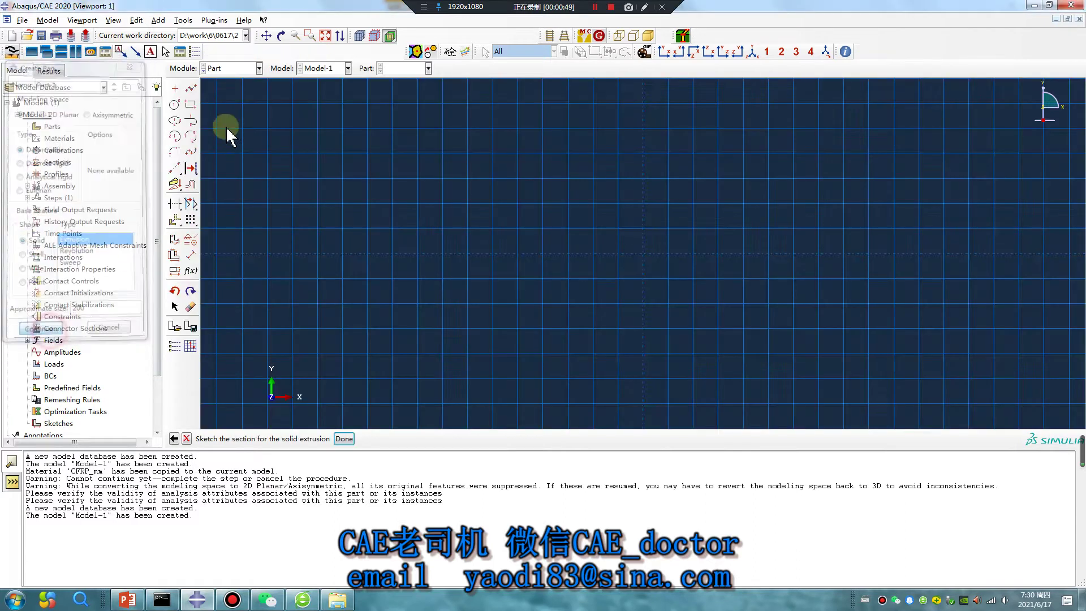
left_click(190, 105)
left_click(644, 254)
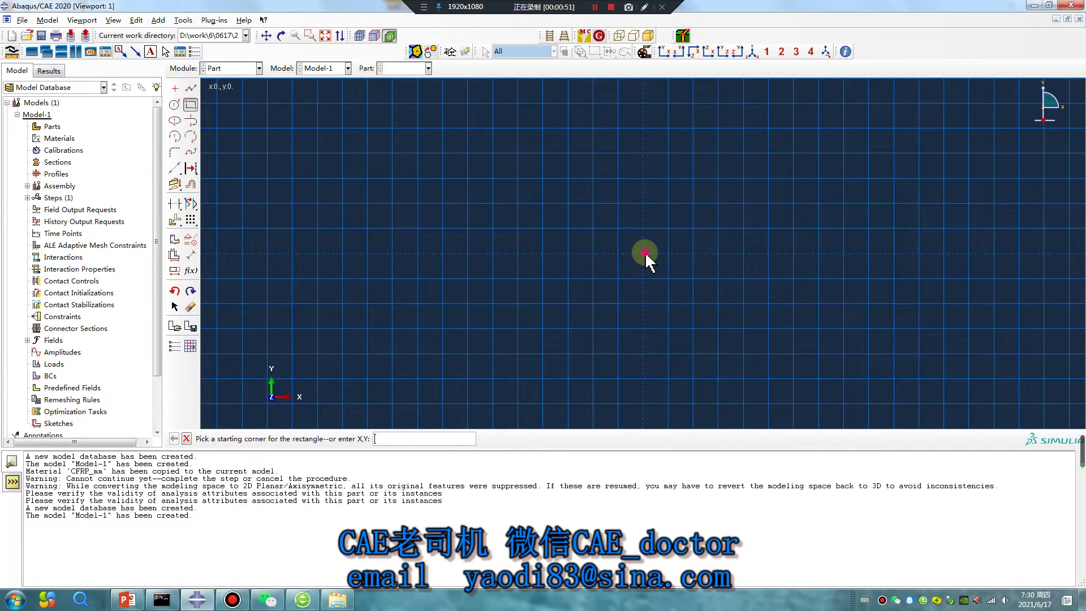
left_click(966, 105)
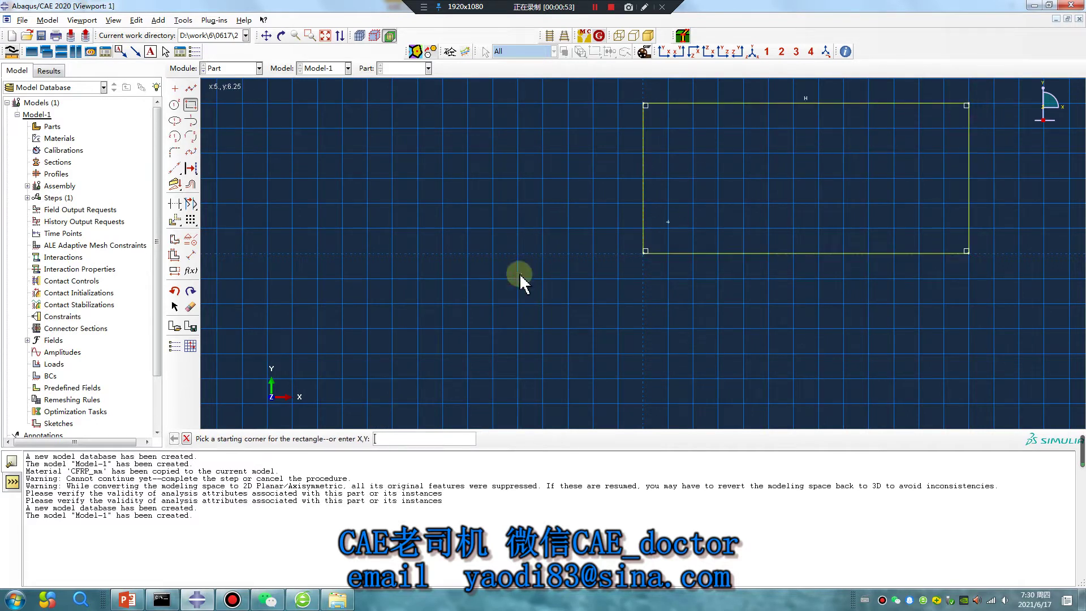
middle_click(455, 320)
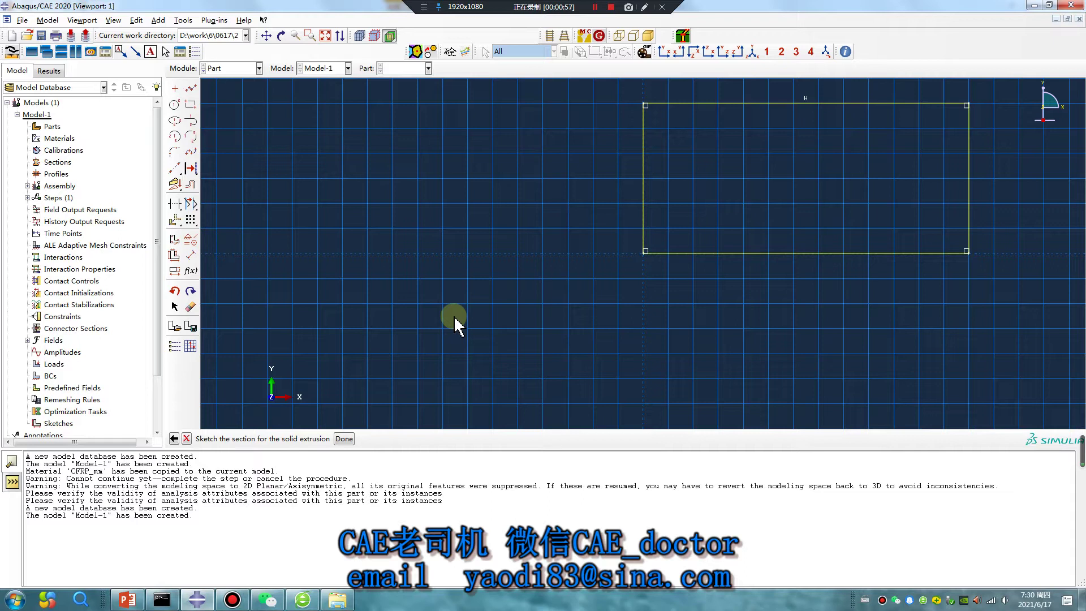
Step: Extrude the rectangle sketch to a depth of 4
left_click(343, 439)
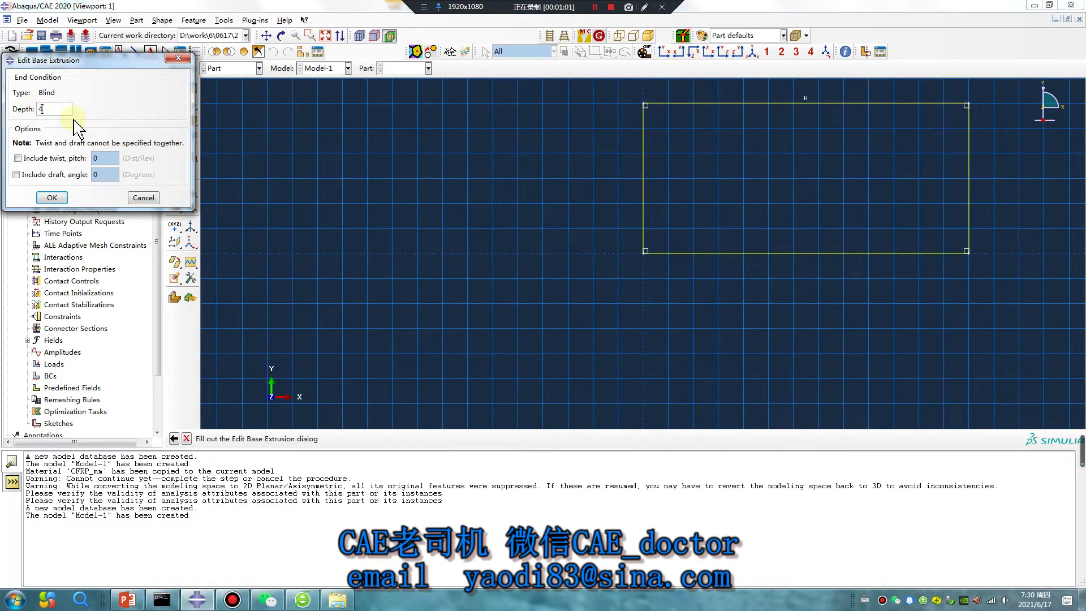
type("4")
key("Return")
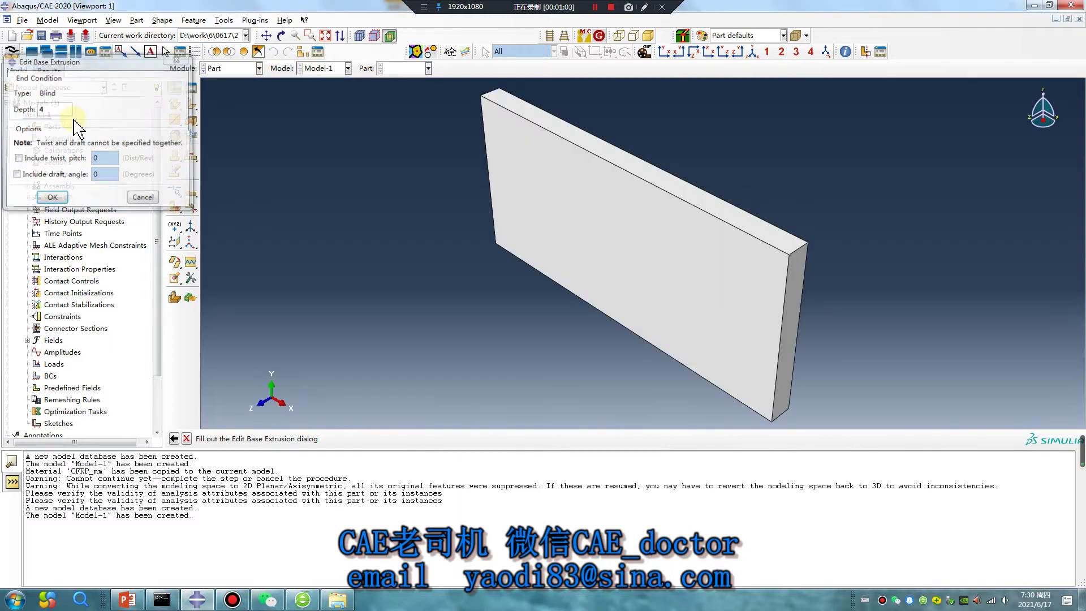
Step: Cut the plate through its thickness with a point-and-normal plane, then select the lower half
left_click_drag(555, 237, 506, 239, "ctrl+alt")
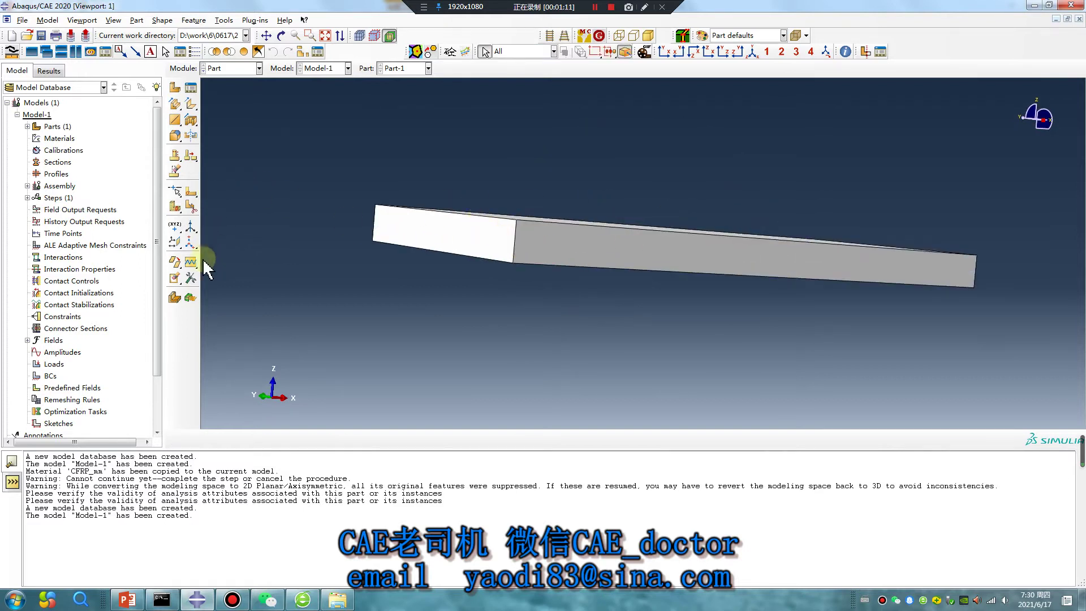
left_click(175, 207)
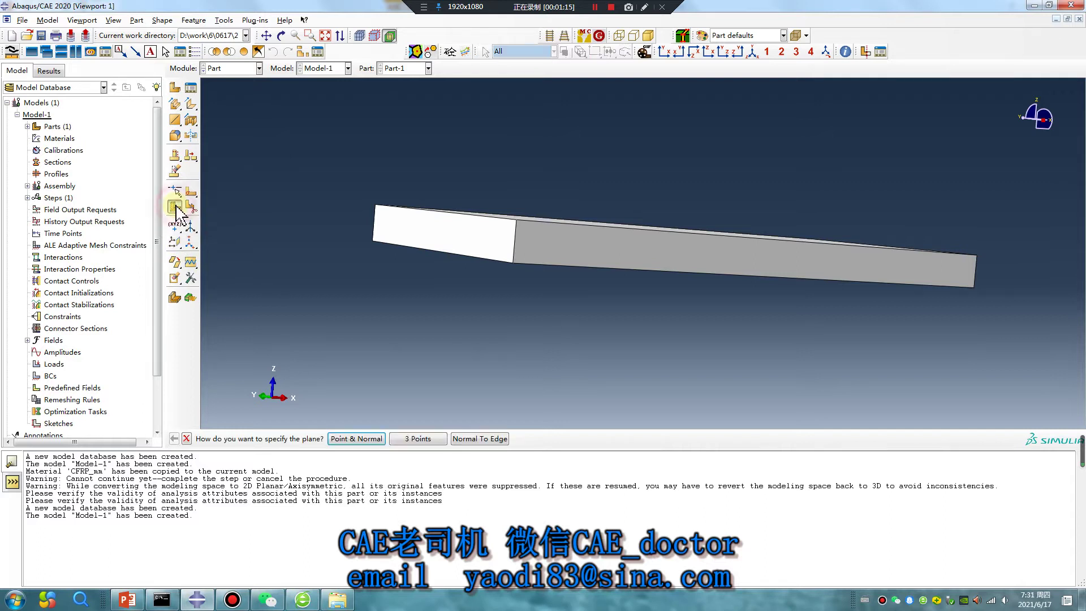
left_click(366, 440)
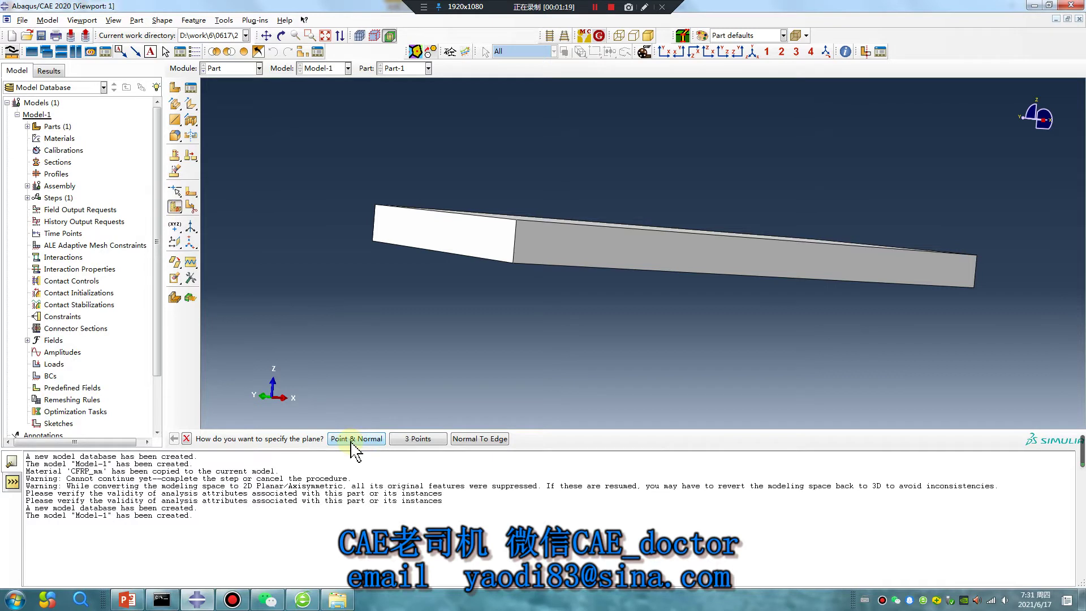
left_click(354, 444)
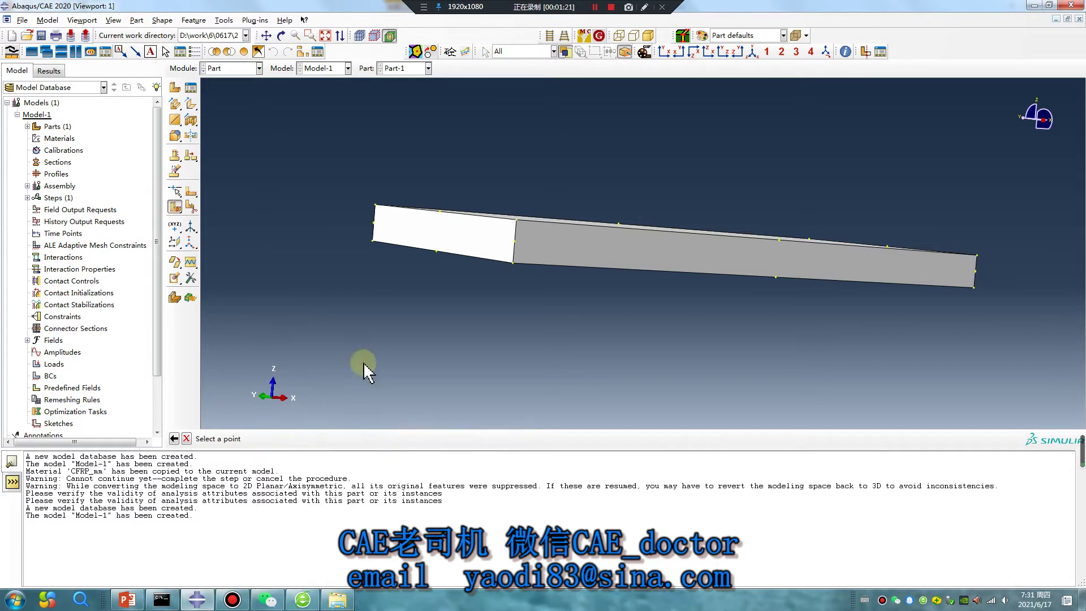
left_click(516, 244)
left_click(515, 238)
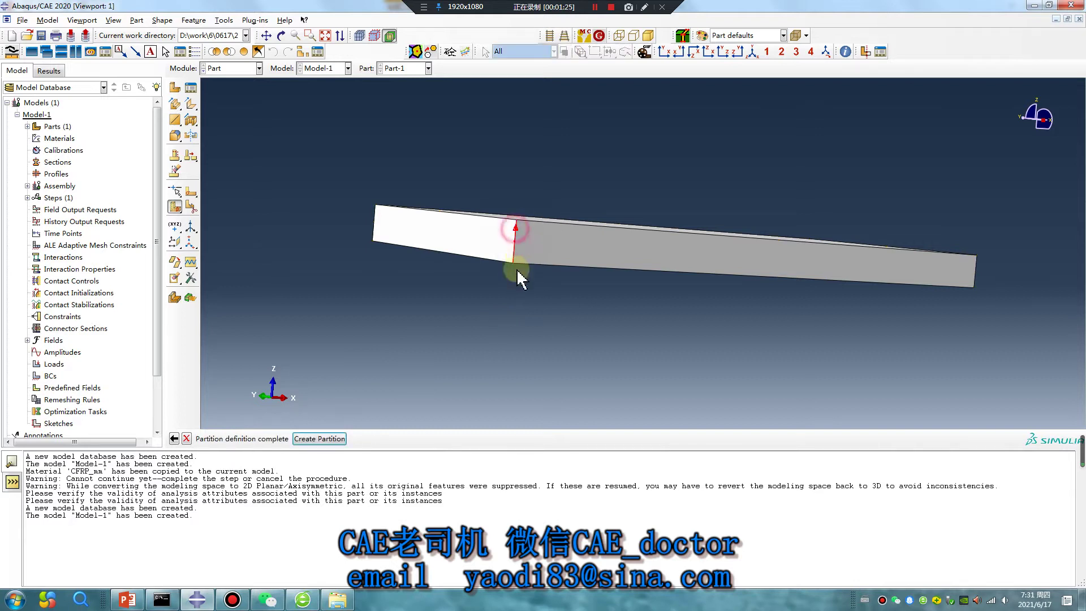
left_click(319, 438)
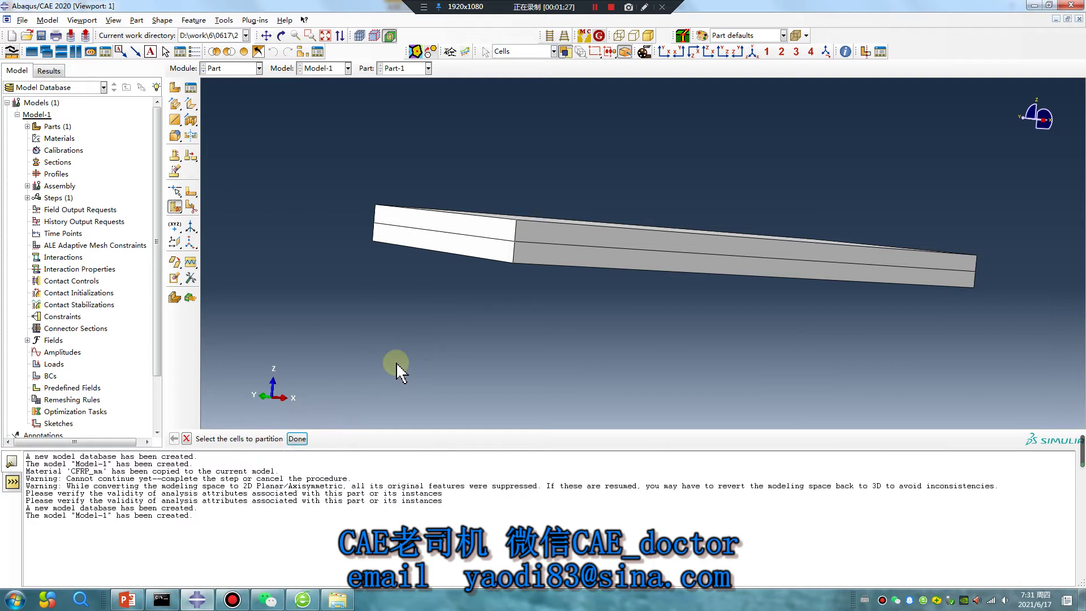
left_click(503, 263)
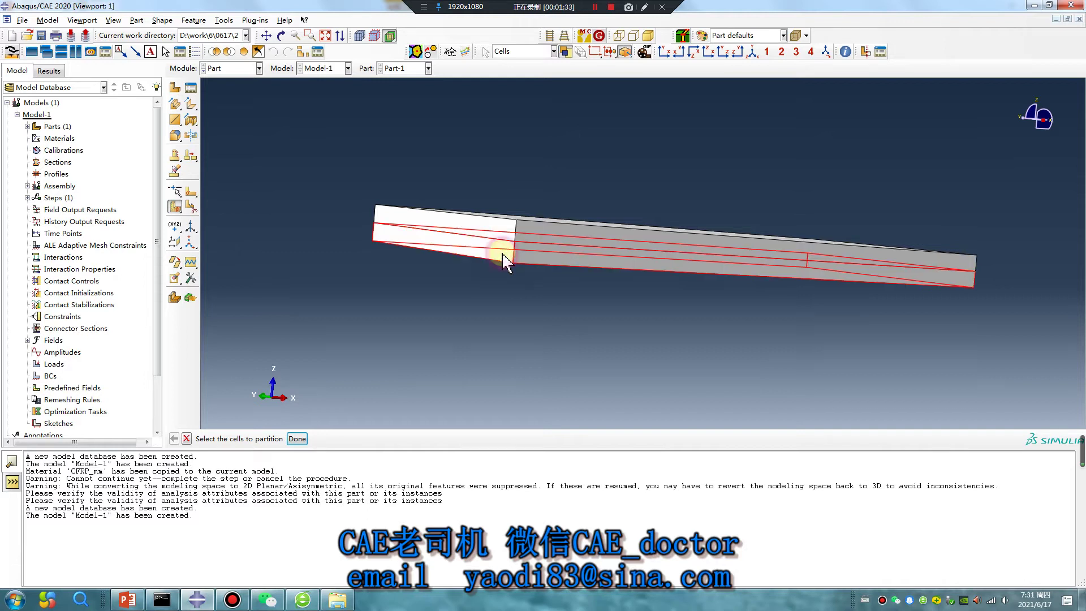
left_click(297, 439)
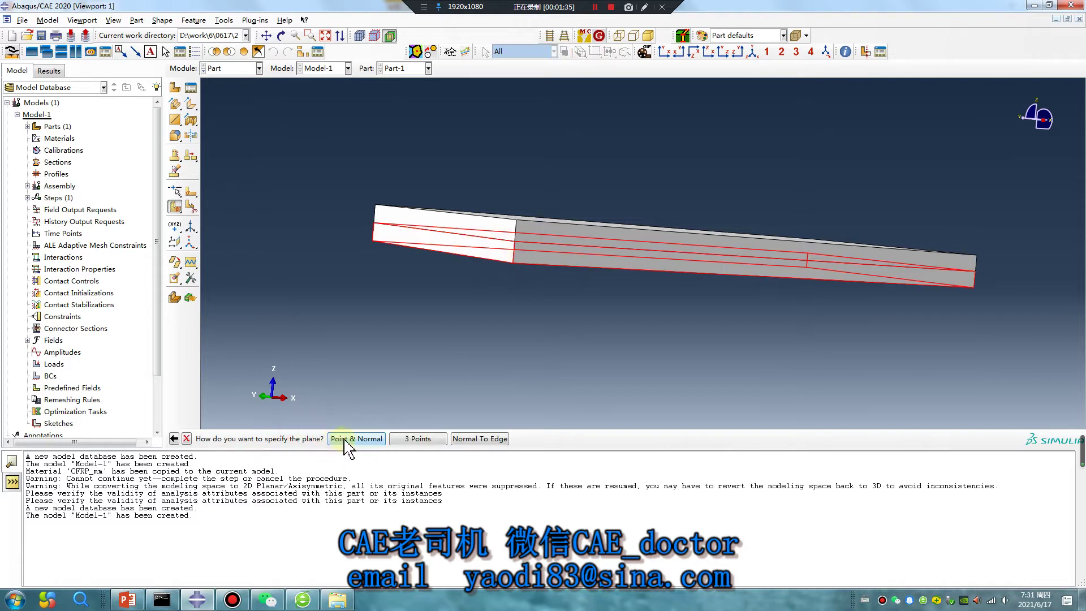
Step: Split the lower half into two layers with a point-and-normal cutting plane
left_click(346, 439)
left_click(515, 254)
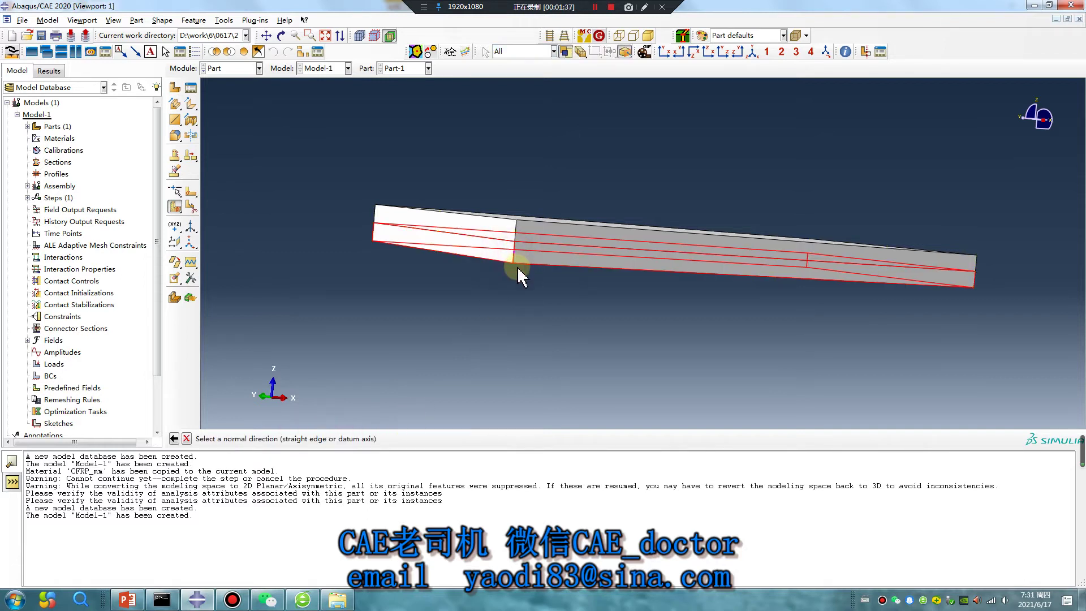
left_click(516, 256)
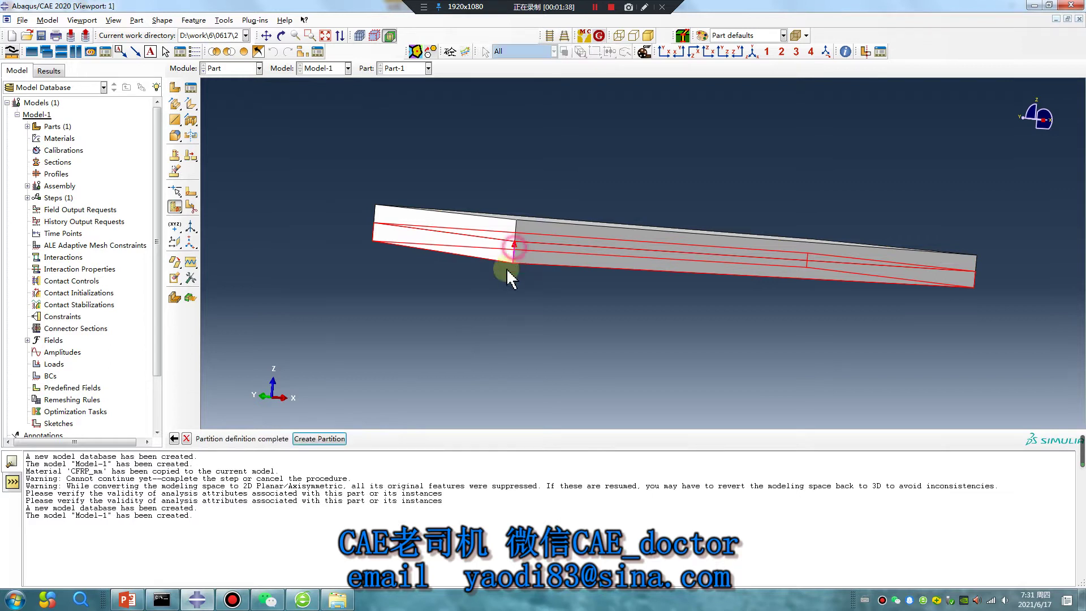
left_click(331, 439)
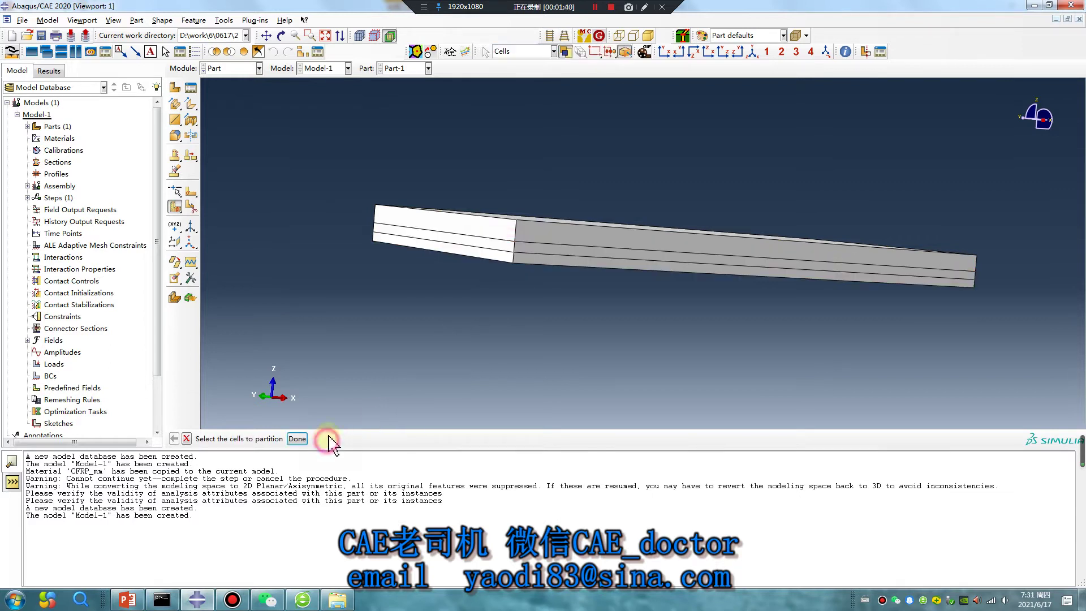
Step: Split the upper half into two layers, giving four stacked layers
left_click(516, 241)
left_click(297, 439)
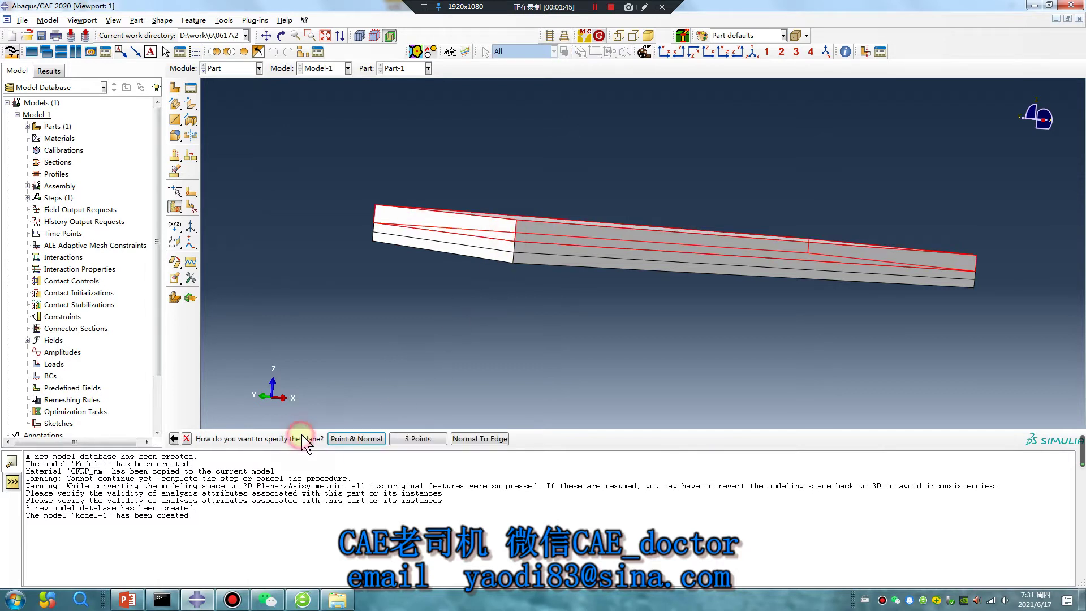
left_click(351, 439)
left_click(516, 232)
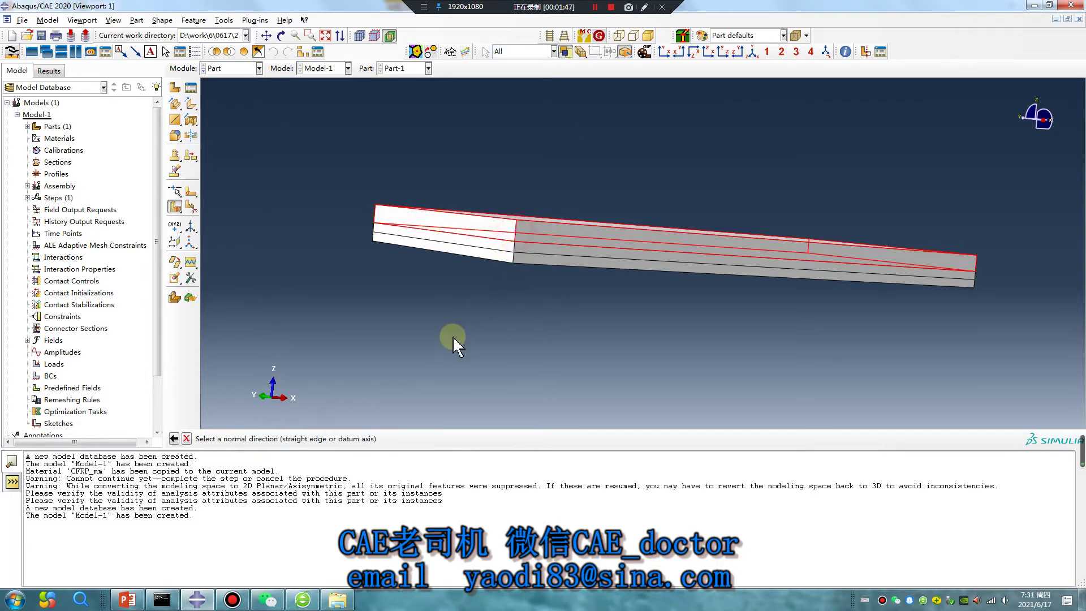
left_click(516, 231)
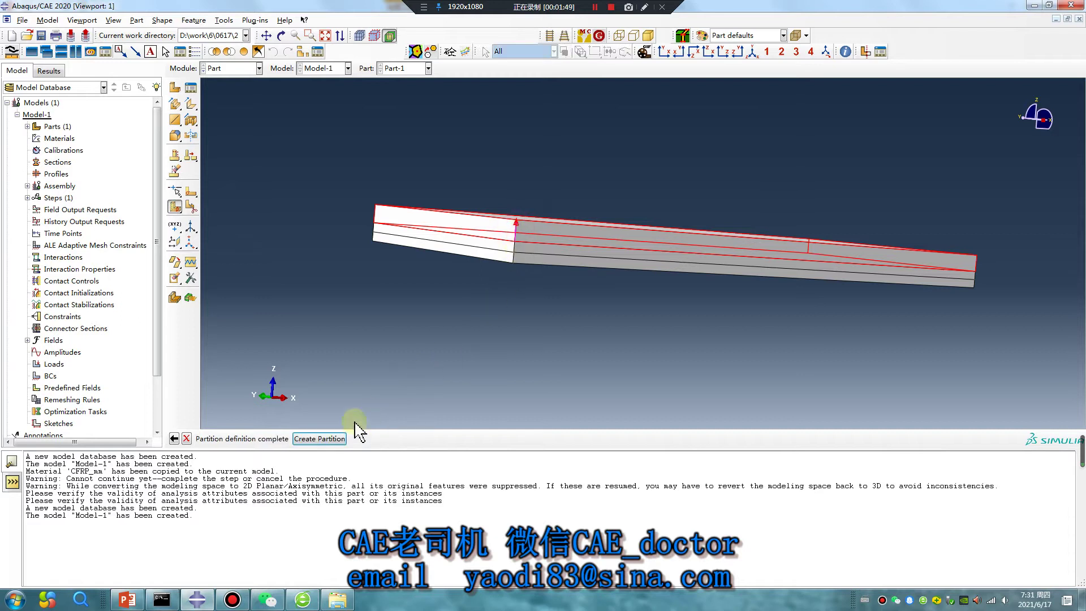
left_click(329, 439)
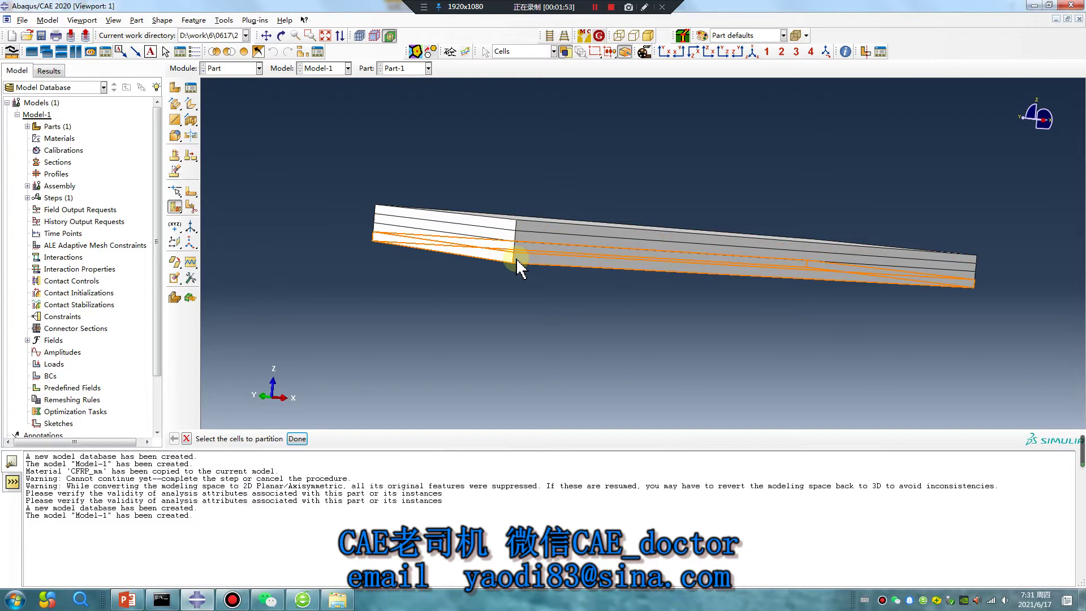
left_click_drag(606, 206, 686, 242, "ctrl+alt")
Step: In the Property module, copy CFRP_mm from the POLARIS_MAT_BASE_SI_mm library into the model
left_click(232, 68)
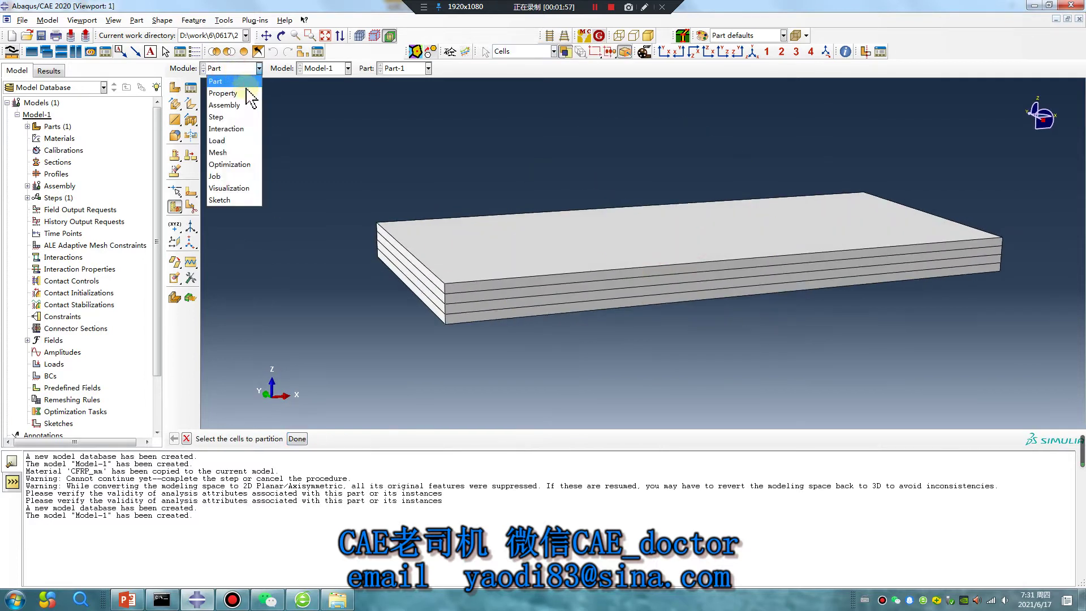
left_click(243, 92)
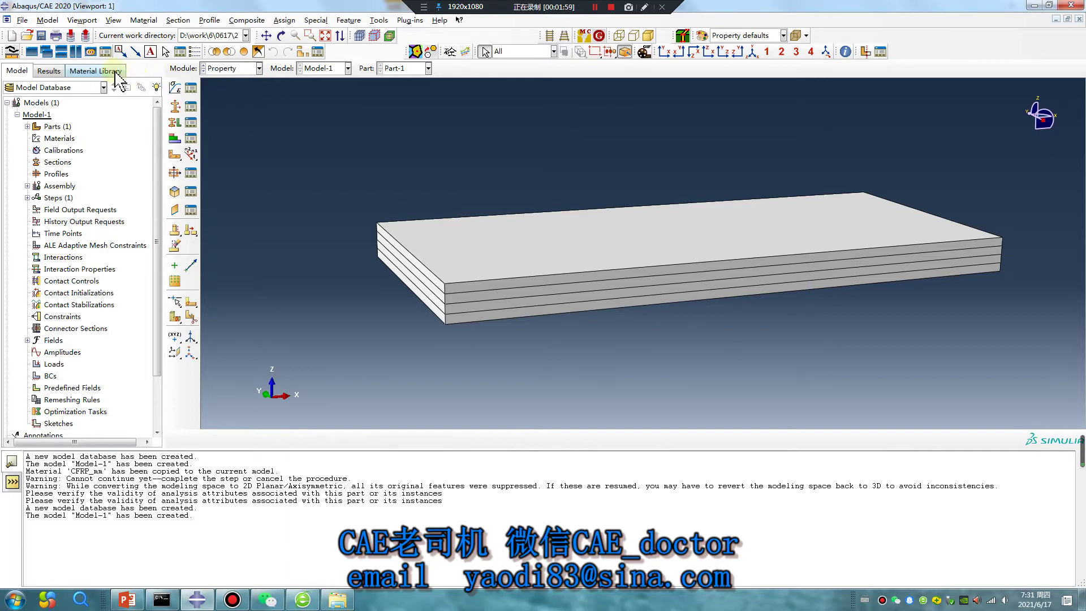
left_click(120, 73)
left_click(127, 91)
left_click(125, 110)
scroll(74, 269, "down", 2)
scroll(74, 268, "down", 5)
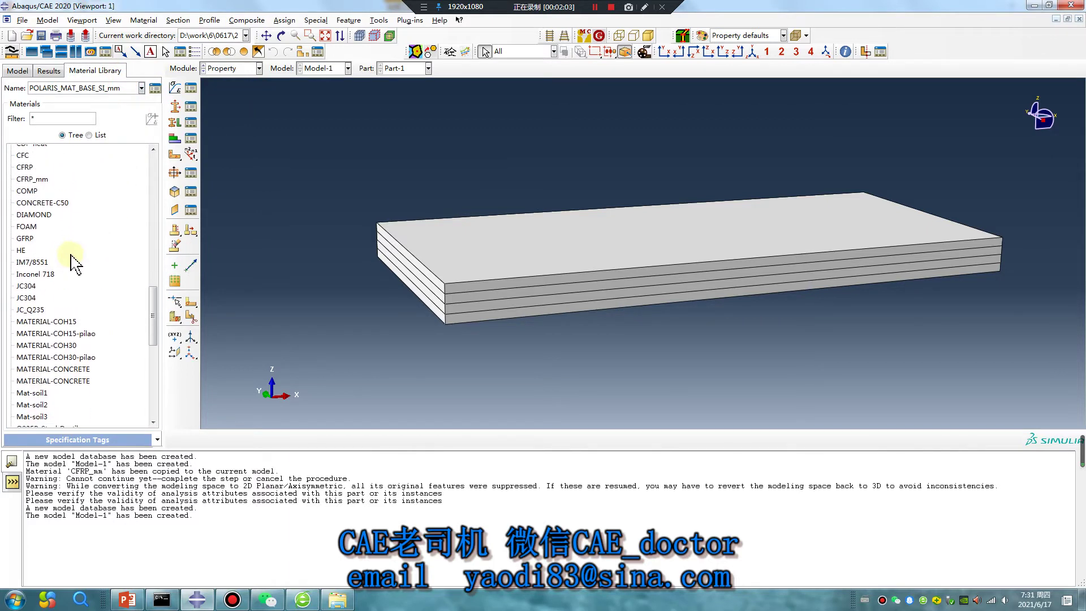
left_click(34, 186)
left_click_drag(35, 188, 538, 237)
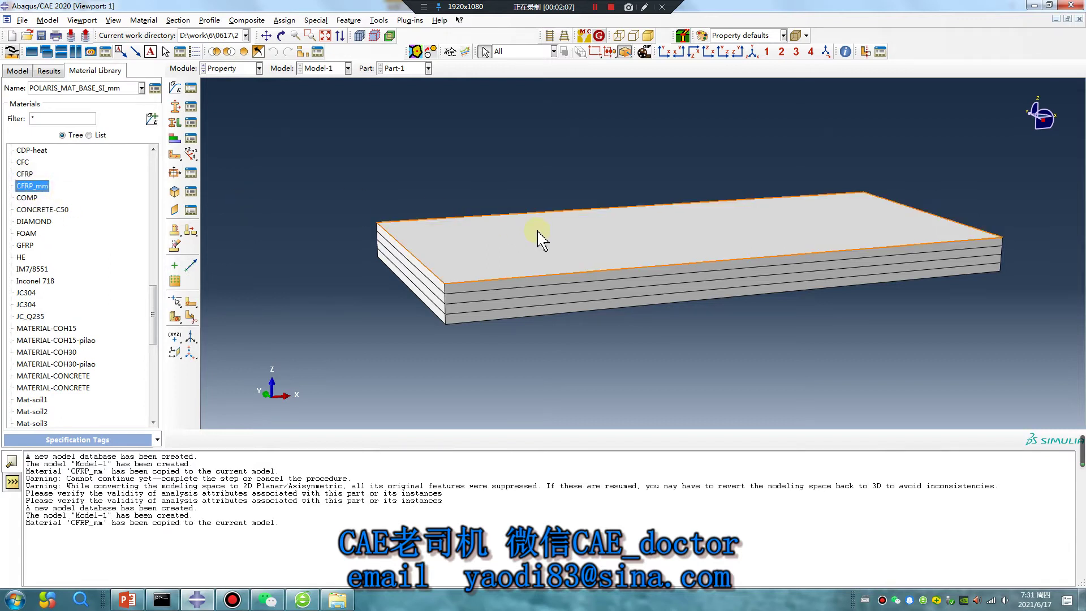
Step: Create a continuum-shell composite layup and assign the plate region to all plies
left_click(175, 139)
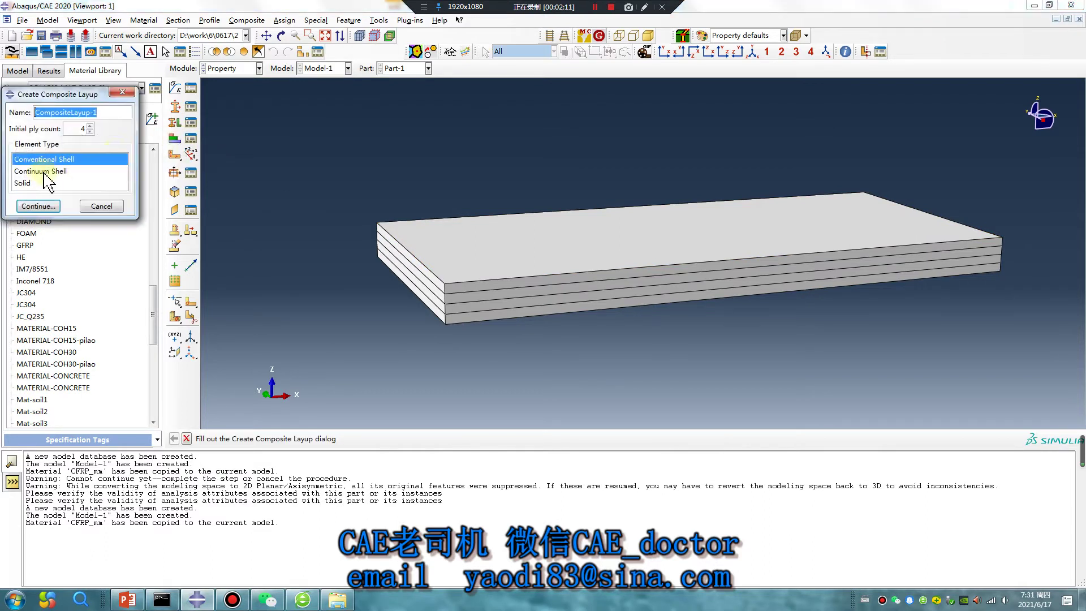
left_click(41, 171)
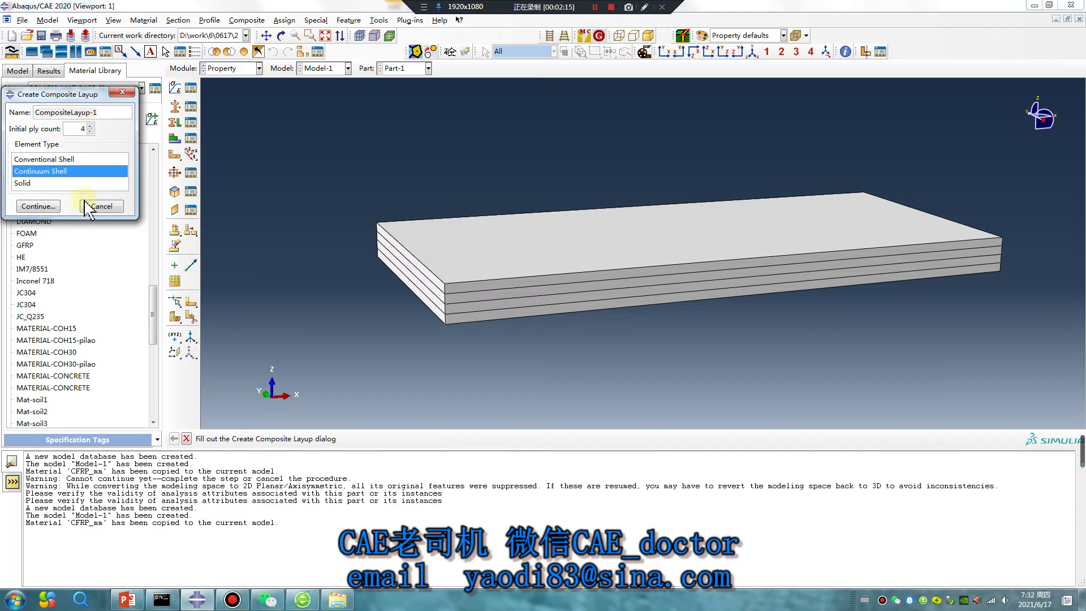
left_click(55, 207)
left_click(105, 323)
double_click(104, 323)
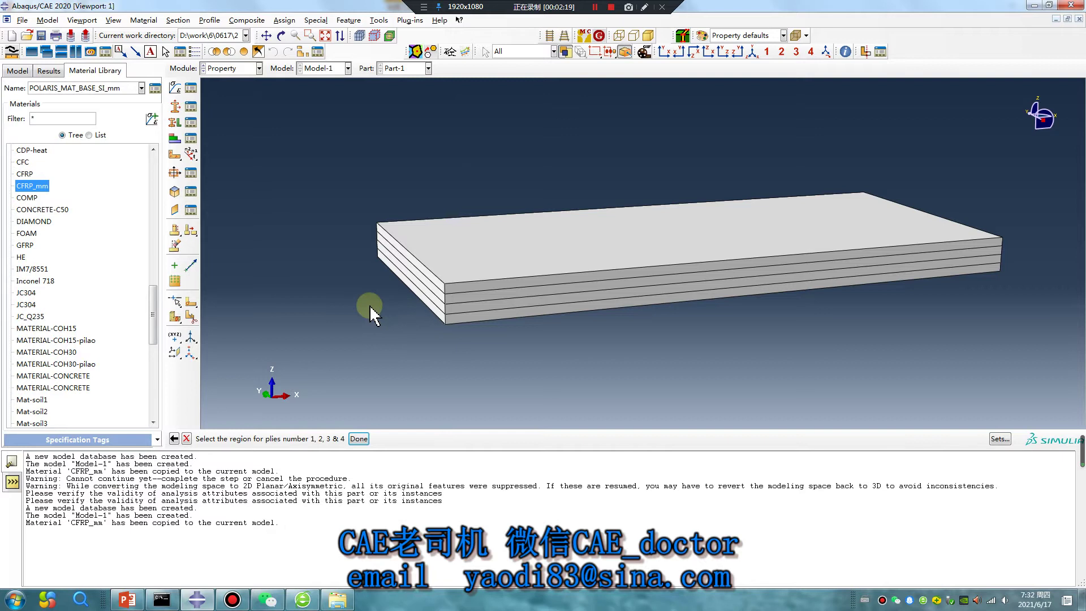
left_click(468, 283)
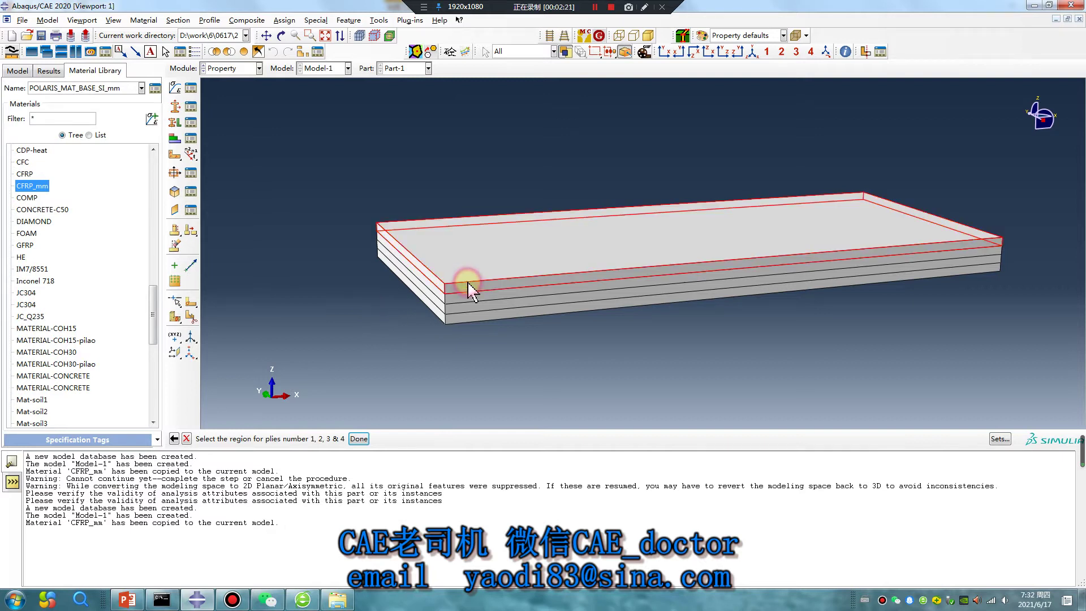
middle_click(297, 319)
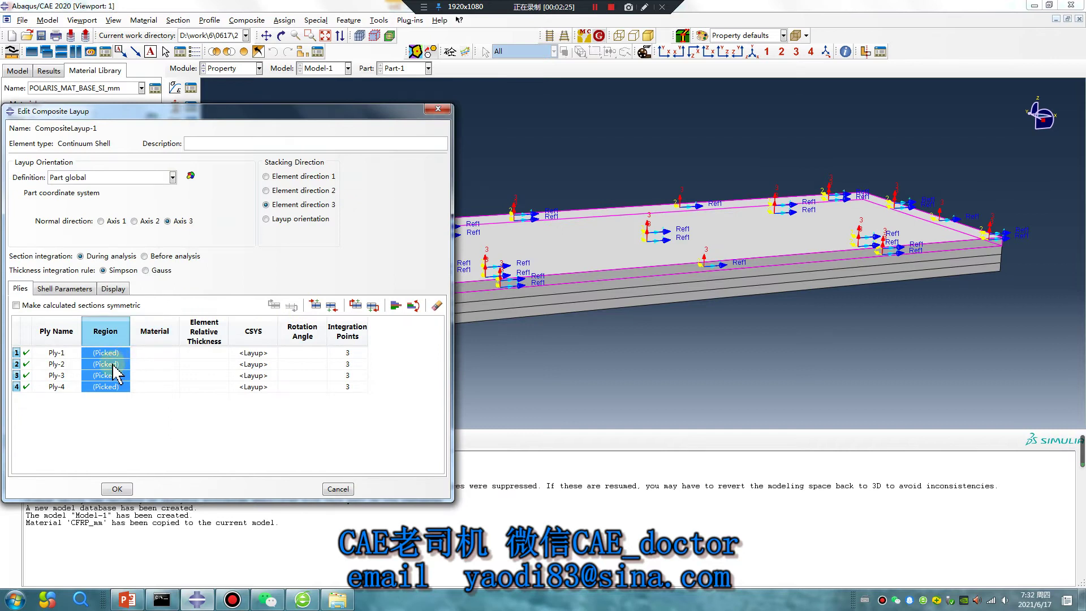
Step: Pick separate plate cell regions for Ply-2 and Ply-3
double_click(114, 365)
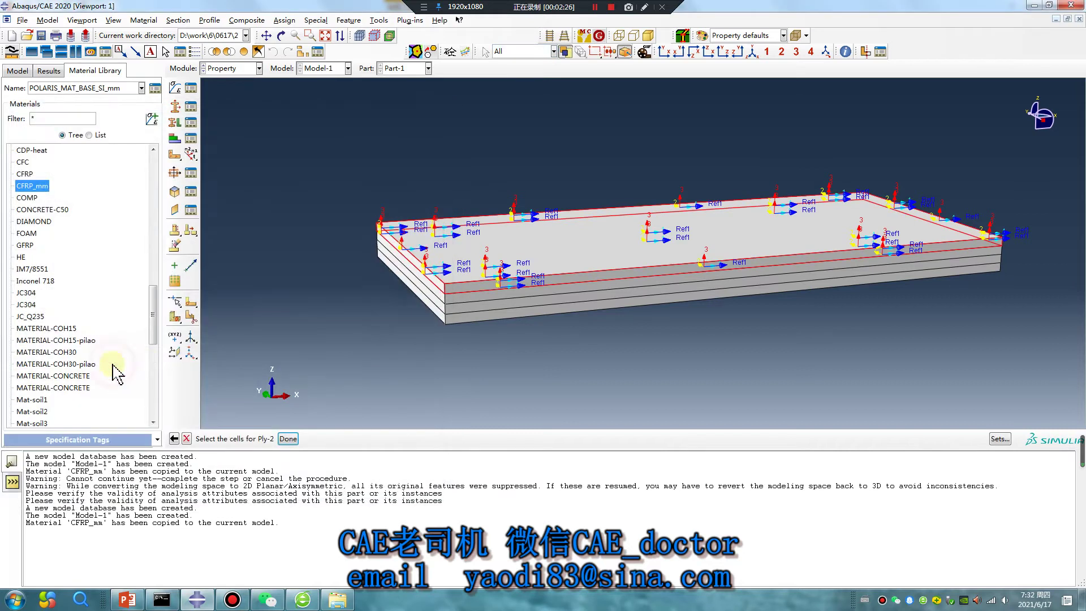
left_click(454, 301)
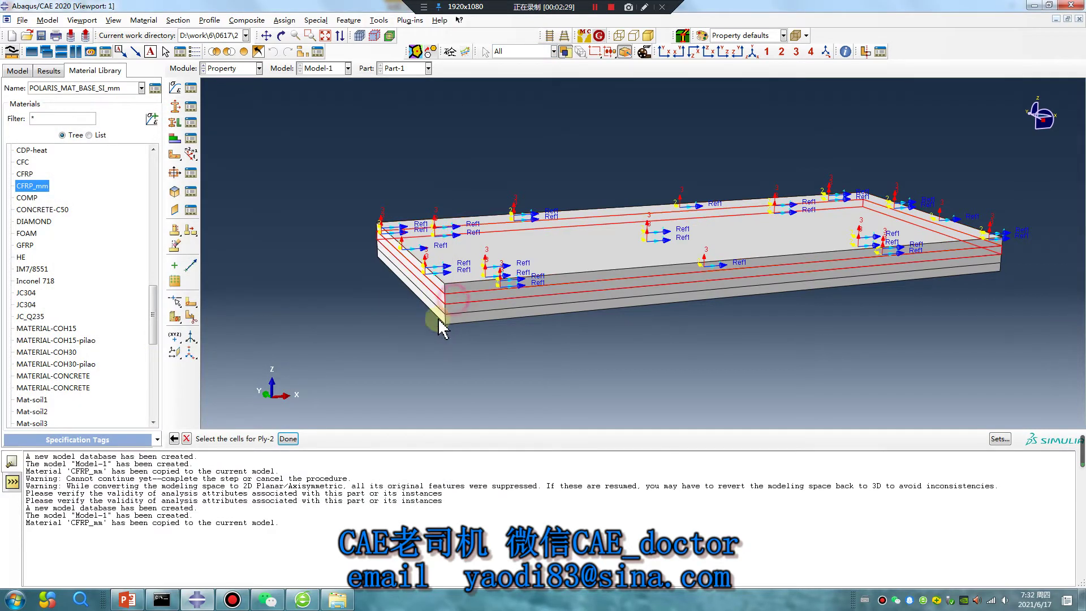
middle_click(341, 338)
double_click(106, 375)
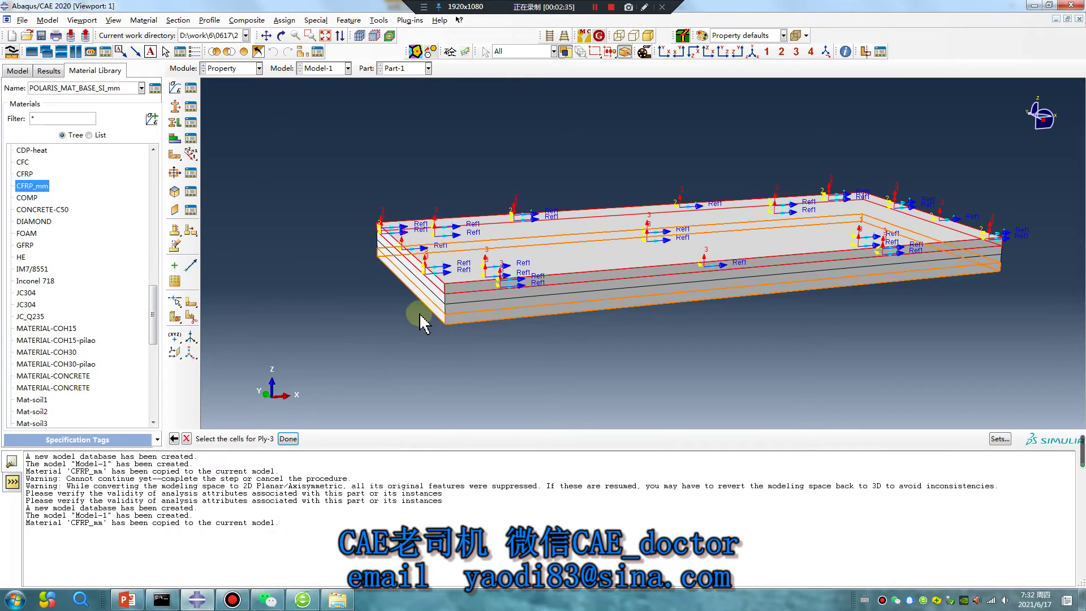
middle_click(353, 334)
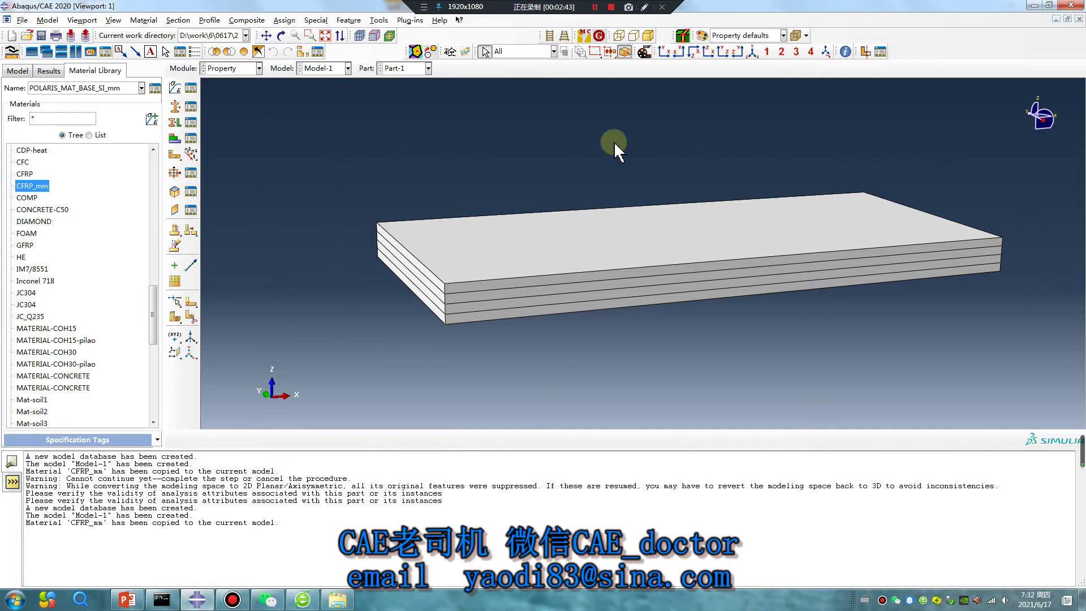
Step: Create a continuum-shell composite layup with the whole plate as every ply's region
left_click(175, 138)
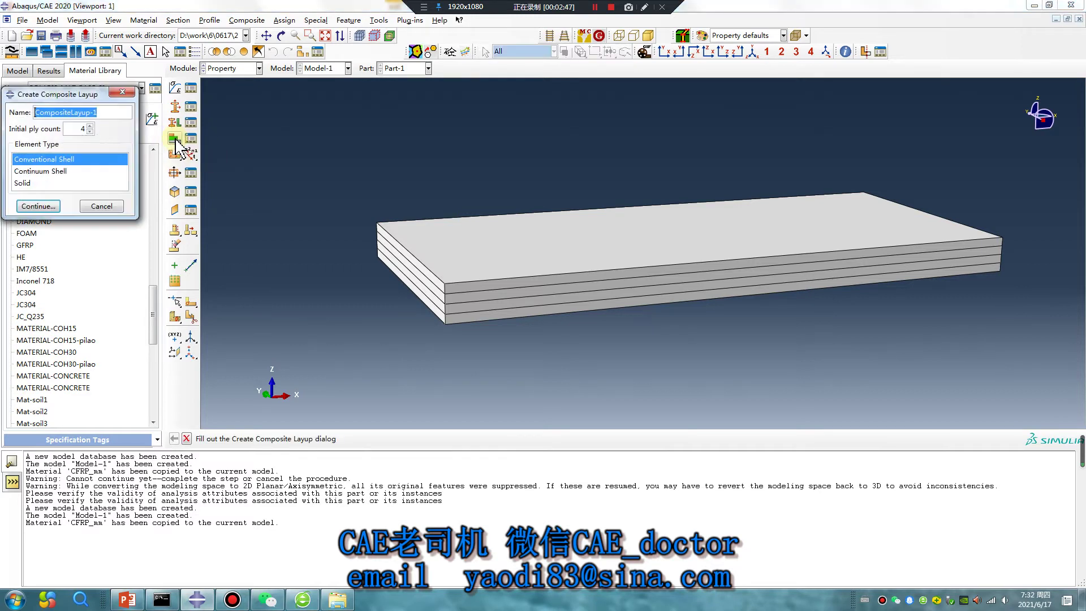
left_click(44, 172)
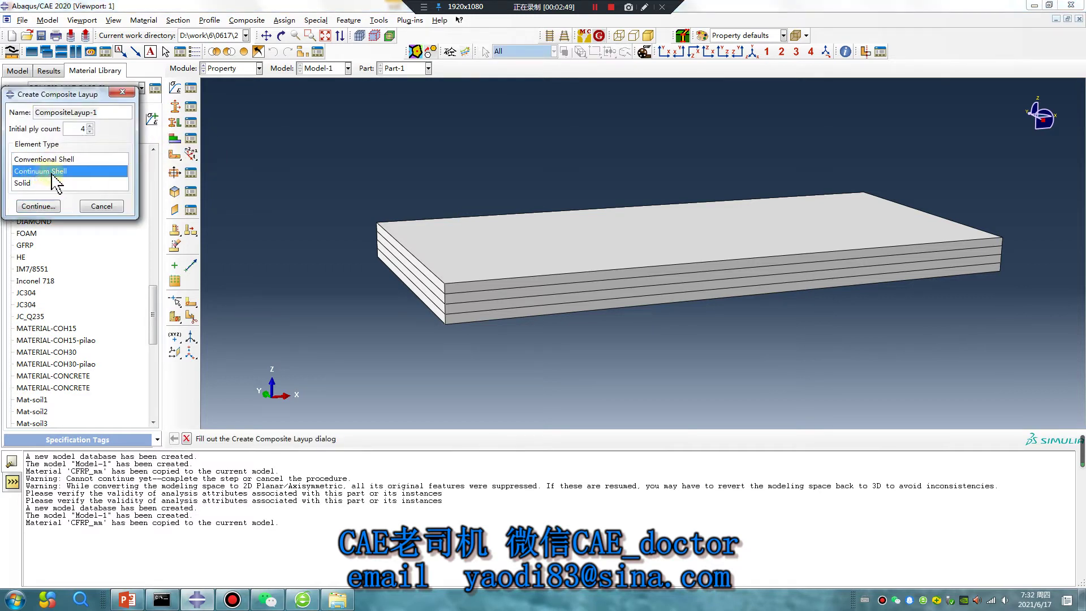
left_click(38, 206)
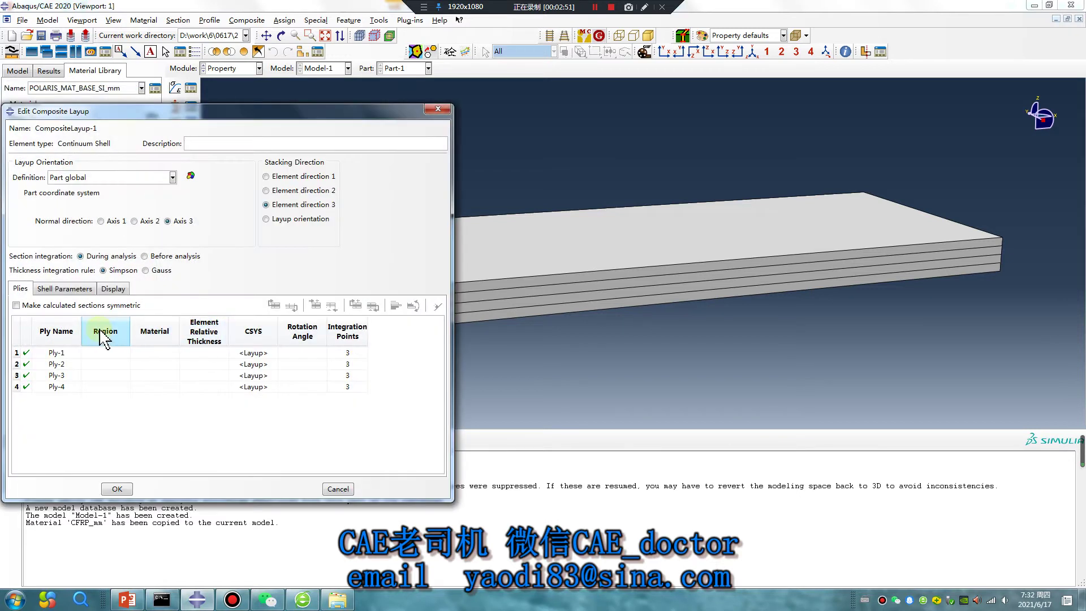
double_click(105, 331)
left_click_drag(296, 147, 1025, 358)
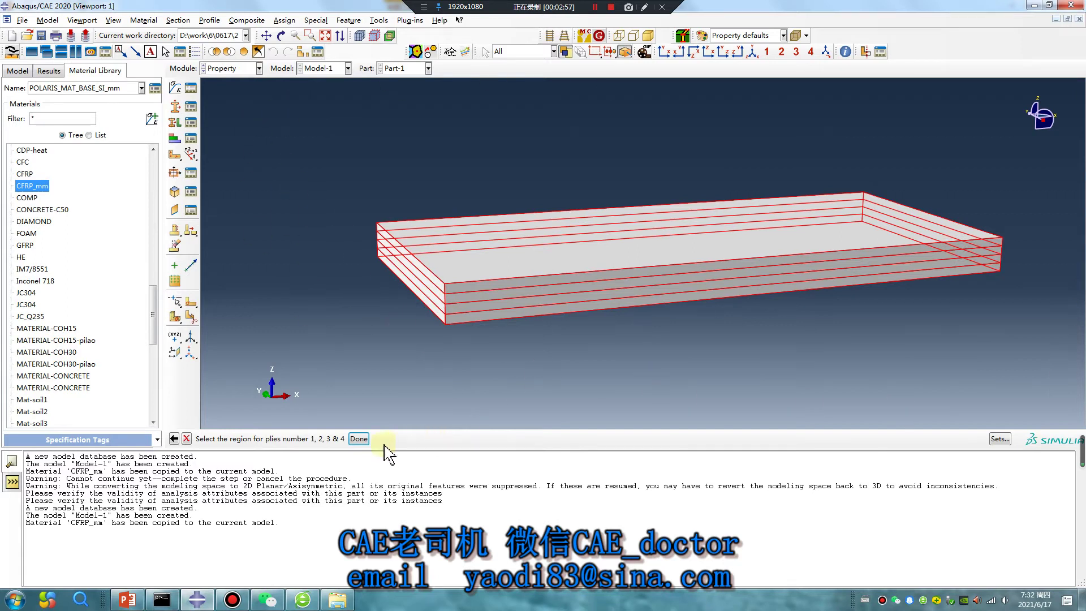
left_click(359, 439)
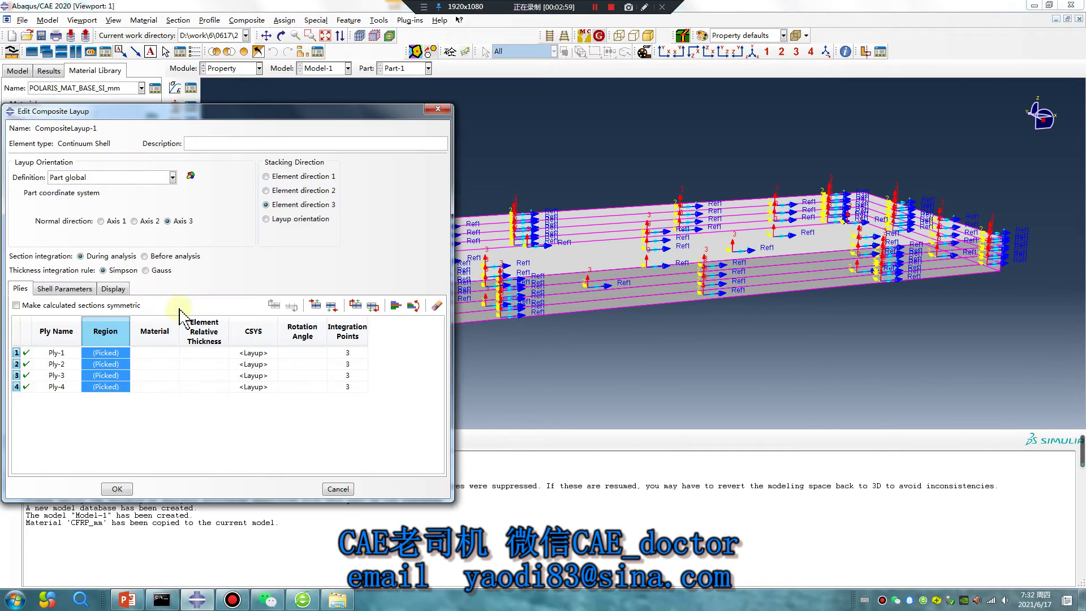
Step: Set CFRP_mm as the material of all four plies
left_click(163, 339)
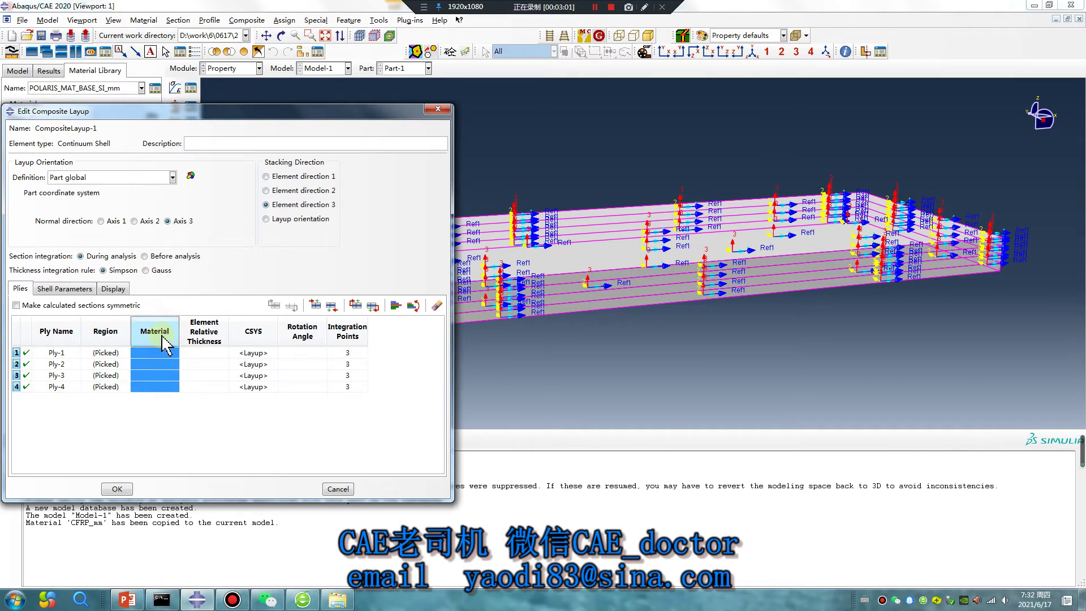
right_click(159, 361)
right_click(152, 346)
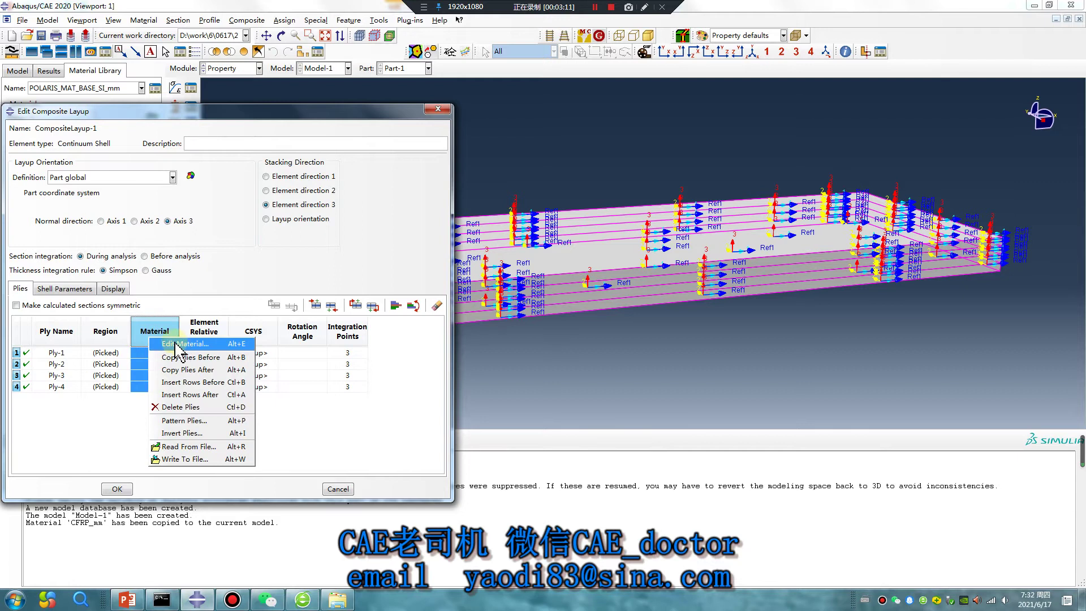
left_click(175, 347)
left_click(76, 164)
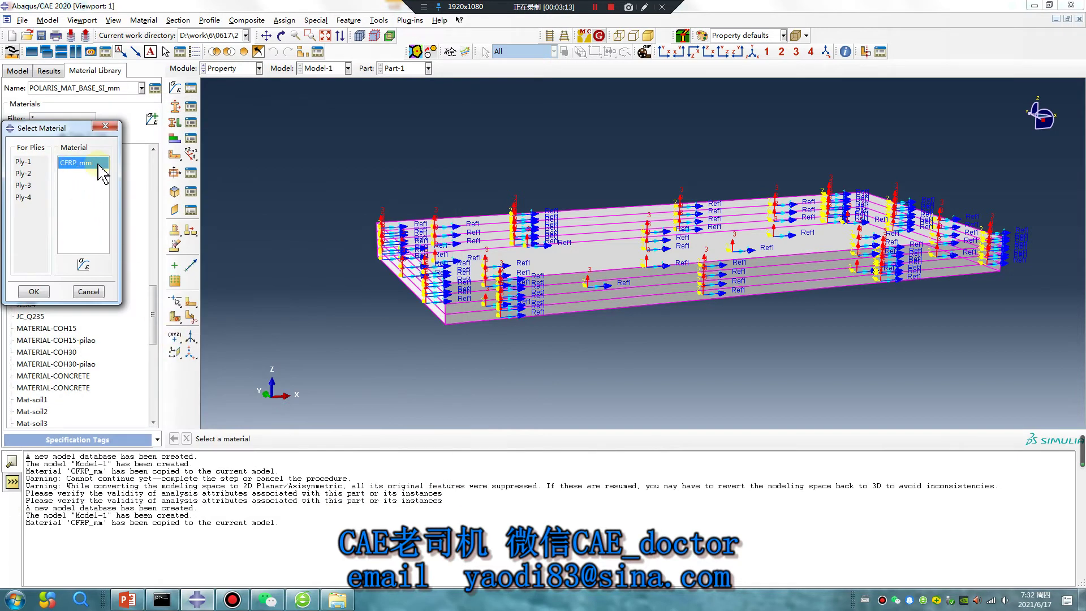
left_click(33, 291)
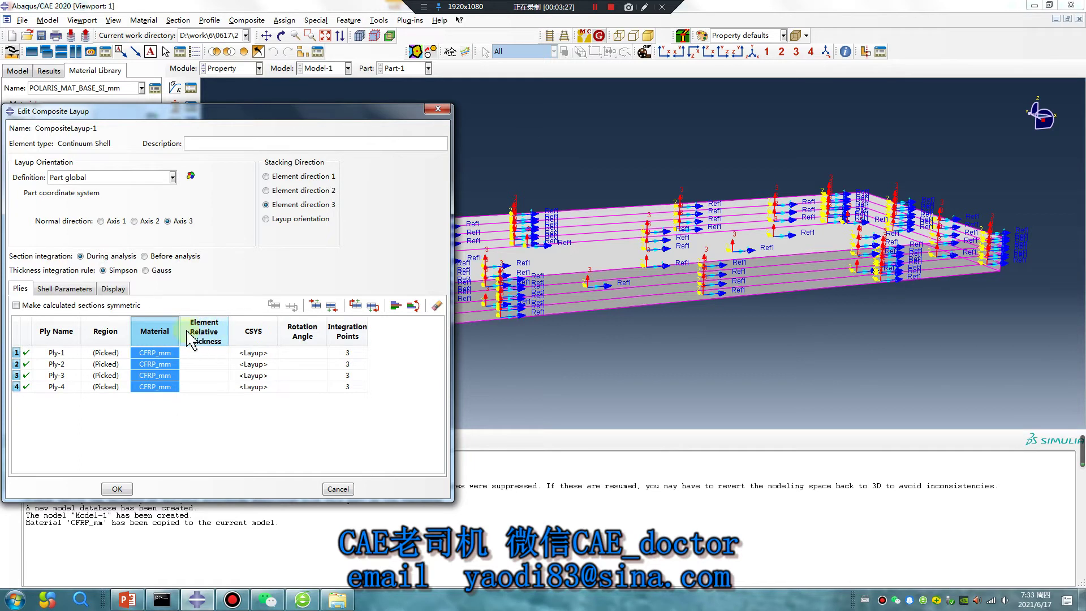
Step: Enter an element relative thickness of 1 for Ply-1 through Ply-4
double_click(208, 352)
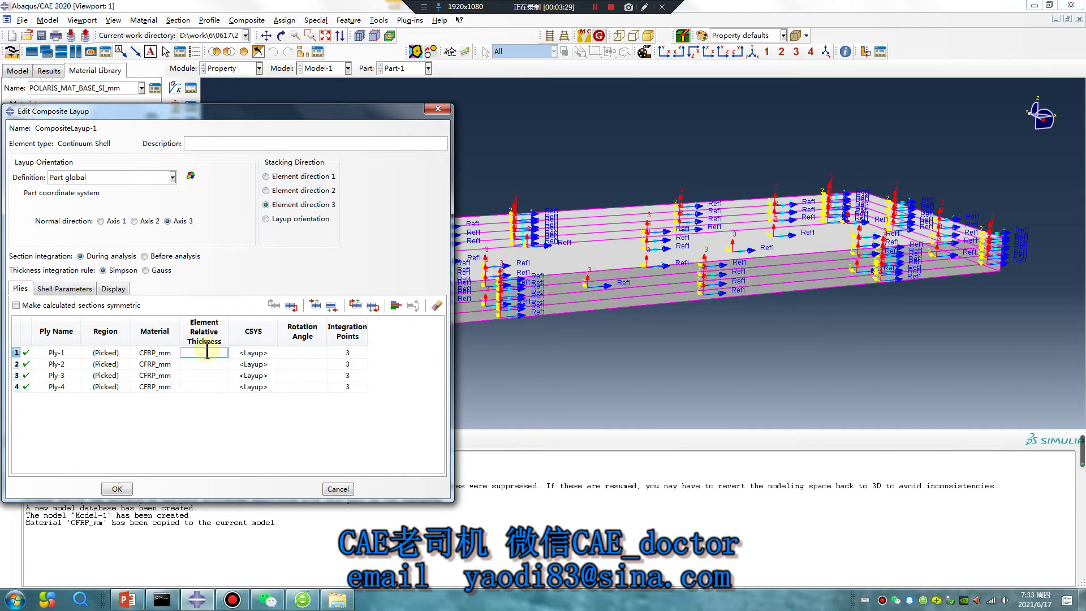
key("Return")
type("1")
key("Return")
type("1")
key("Return")
left_click(214, 389)
key("Return")
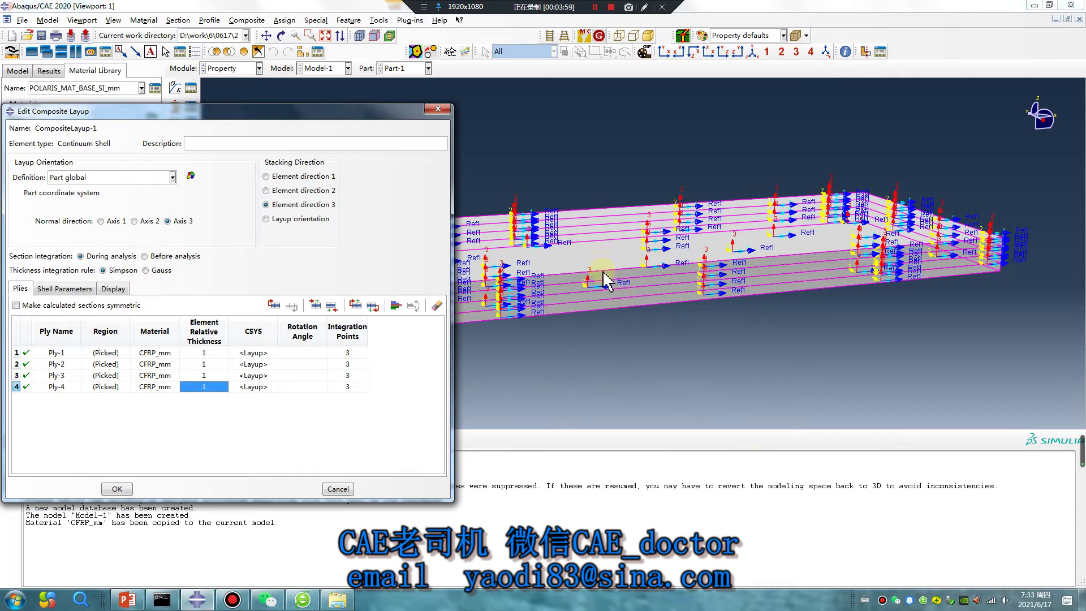
Step: Revise the plies' relative thicknesses, setting Ply-2 to 0.5
left_click(561, 277)
double_click(216, 353)
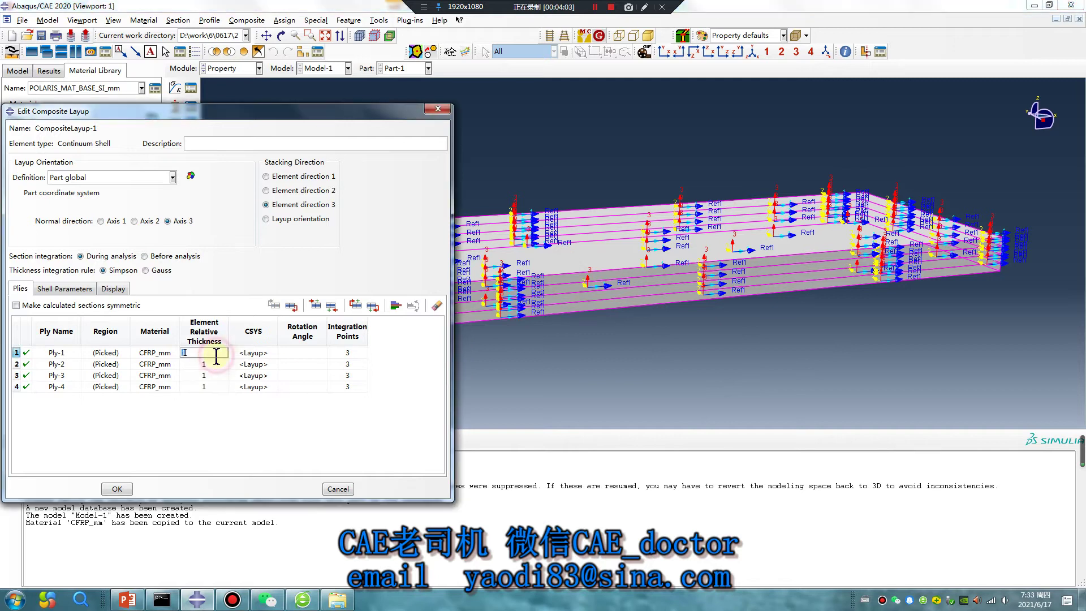
double_click(210, 364)
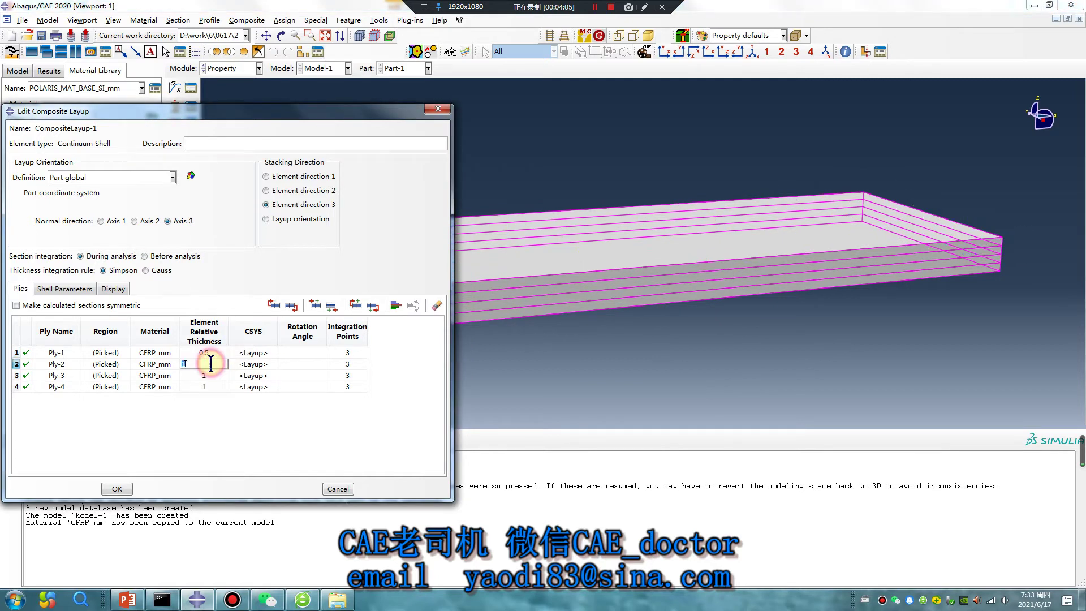
type("0.5")
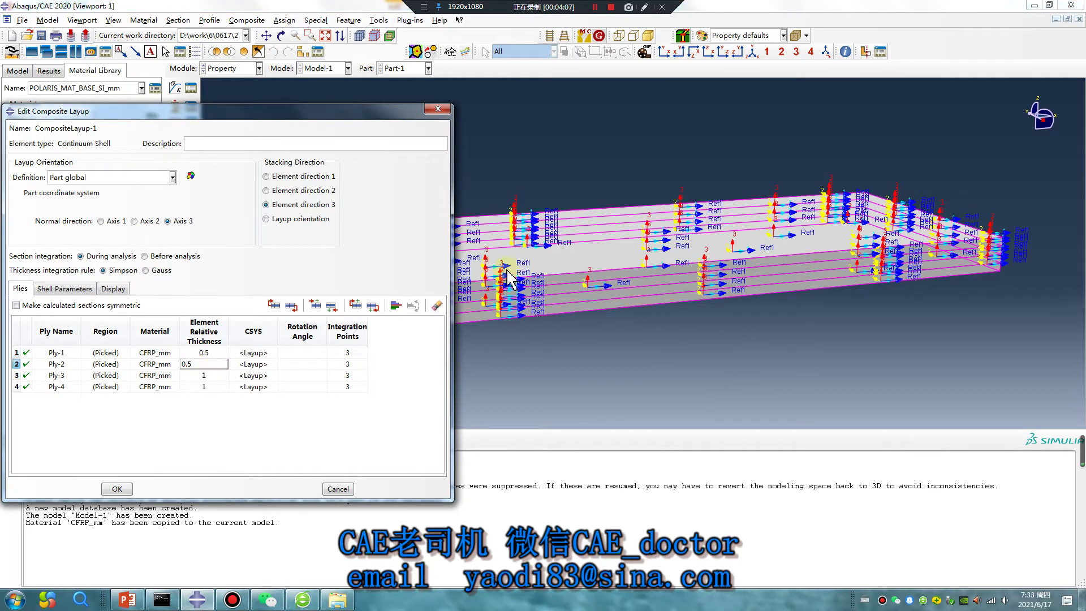
key("Return")
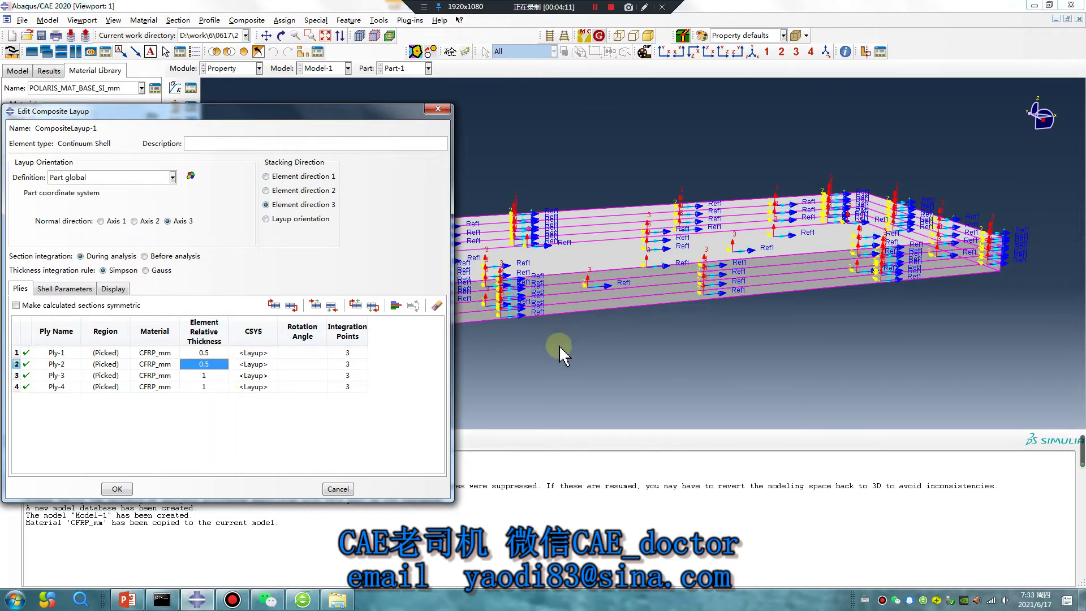
double_click(216, 351)
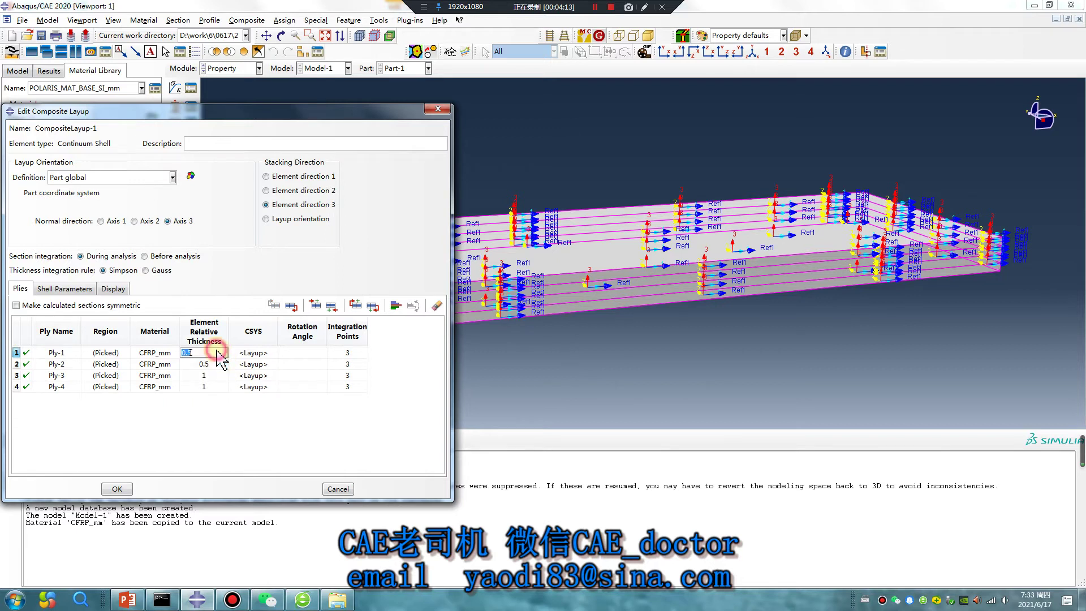
double_click(206, 363)
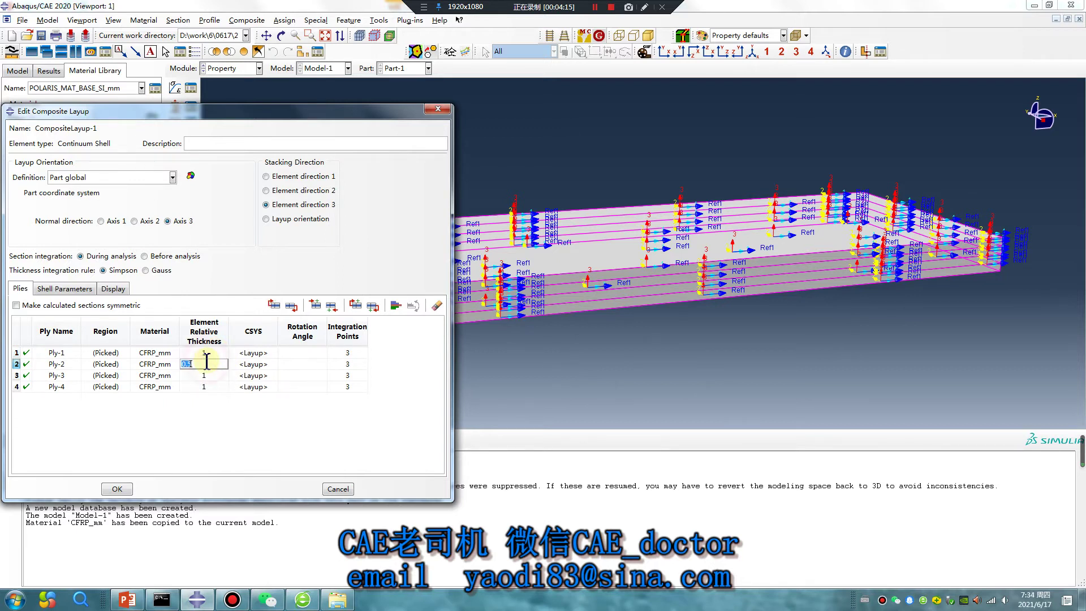
left_click(225, 420)
Step: Re-edit Ply-1 to Ply-4 so each relative thickness is 0.25
double_click(213, 351)
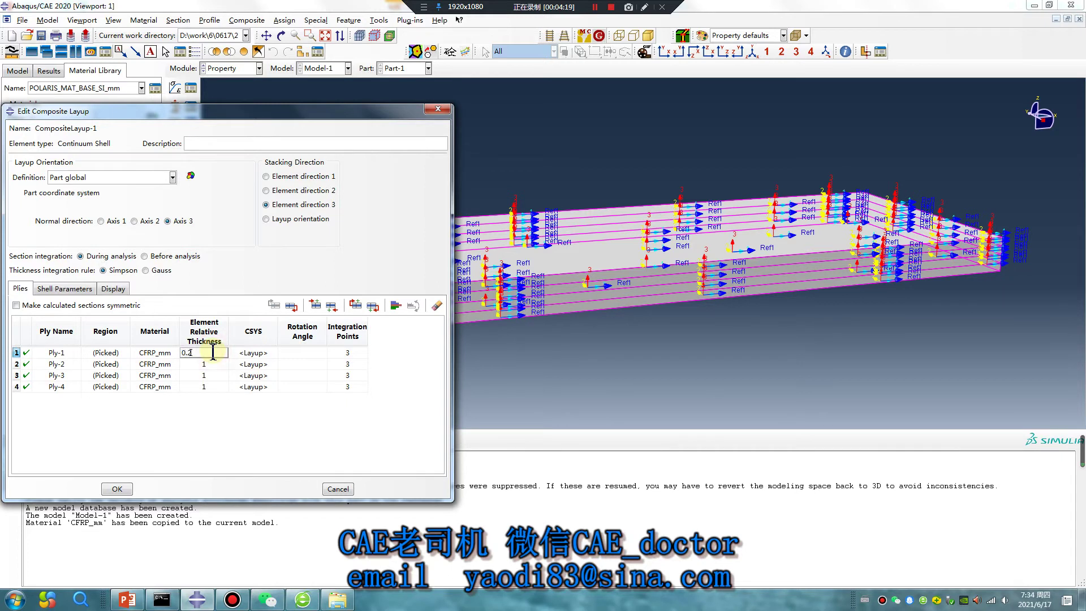
double_click(221, 364)
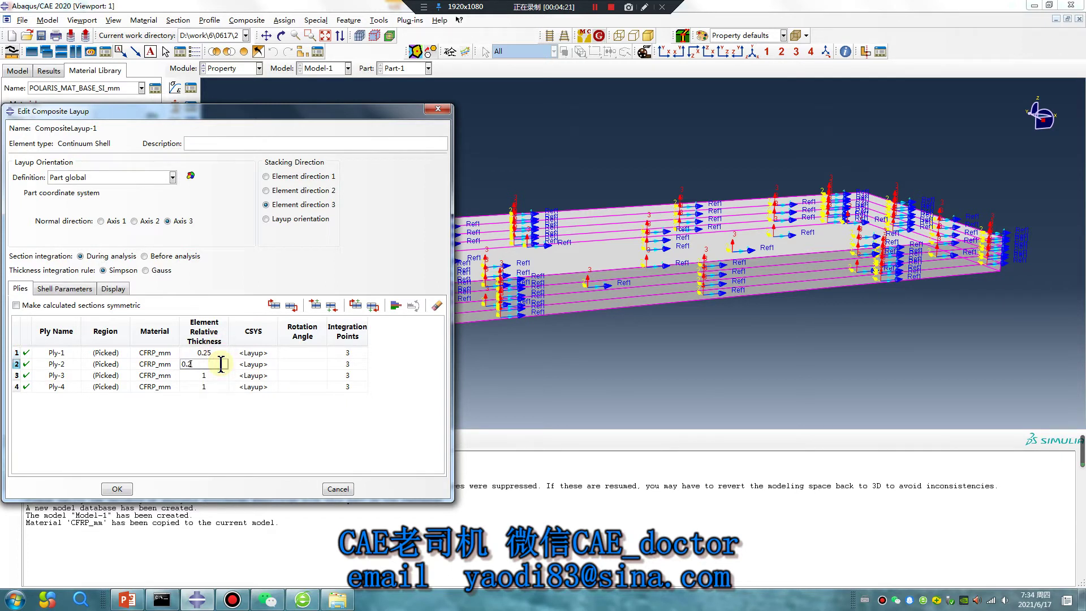
double_click(224, 375)
type("0.25")
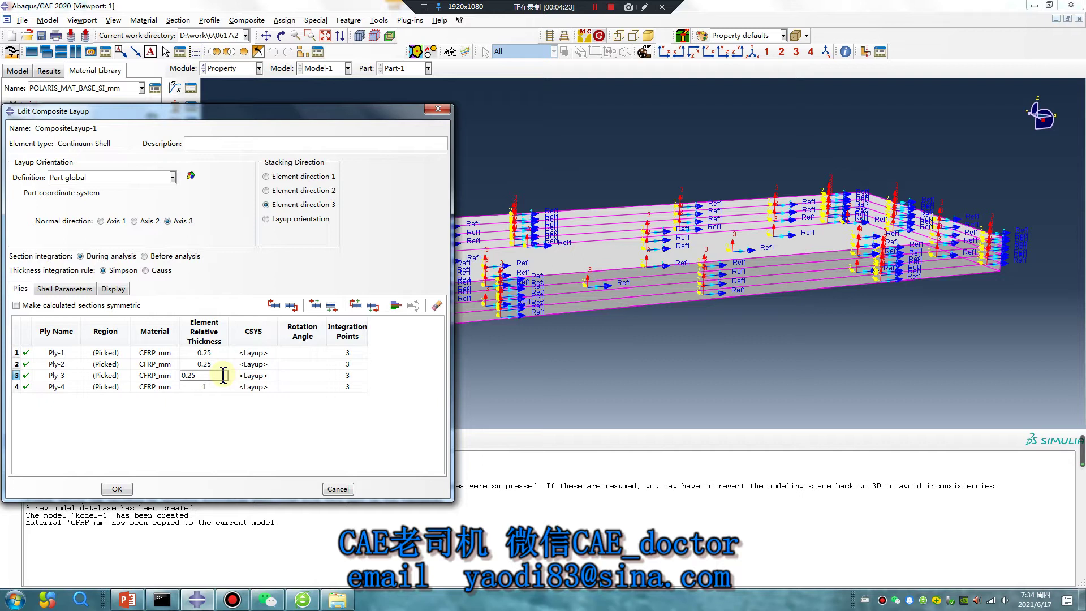
double_click(220, 386)
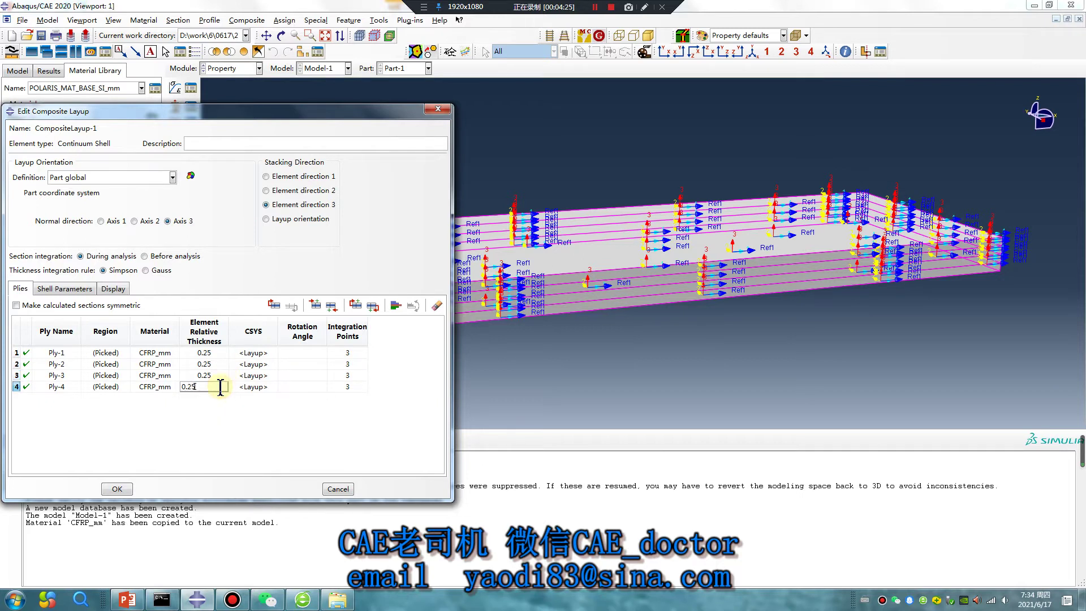
type("0.25")
key("Return")
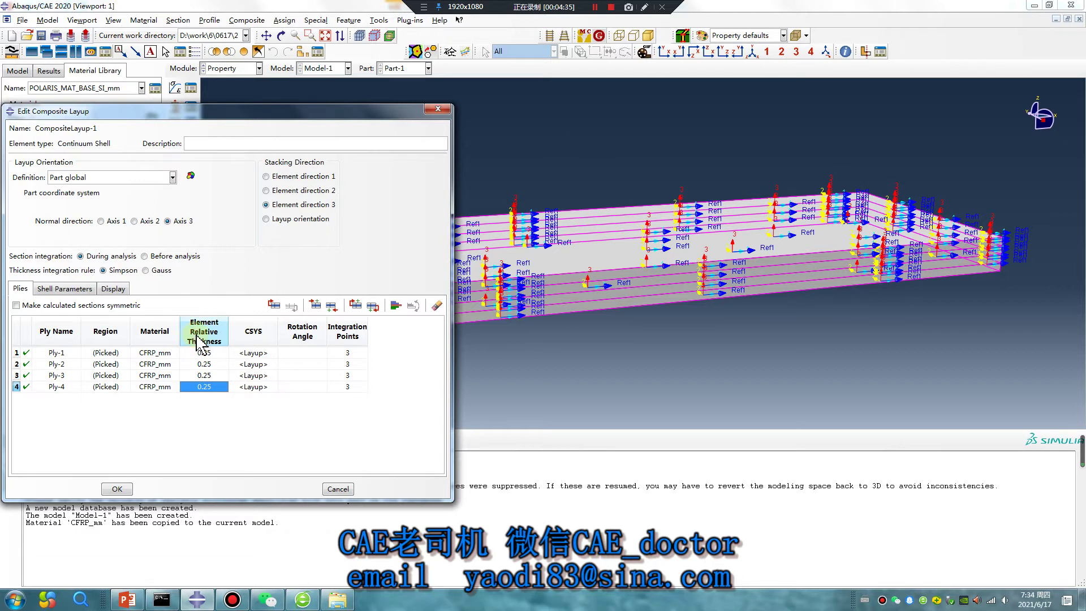
Step: Set the ply rotation angles to 0, 45, -30 and 90 degrees
double_click(306, 353)
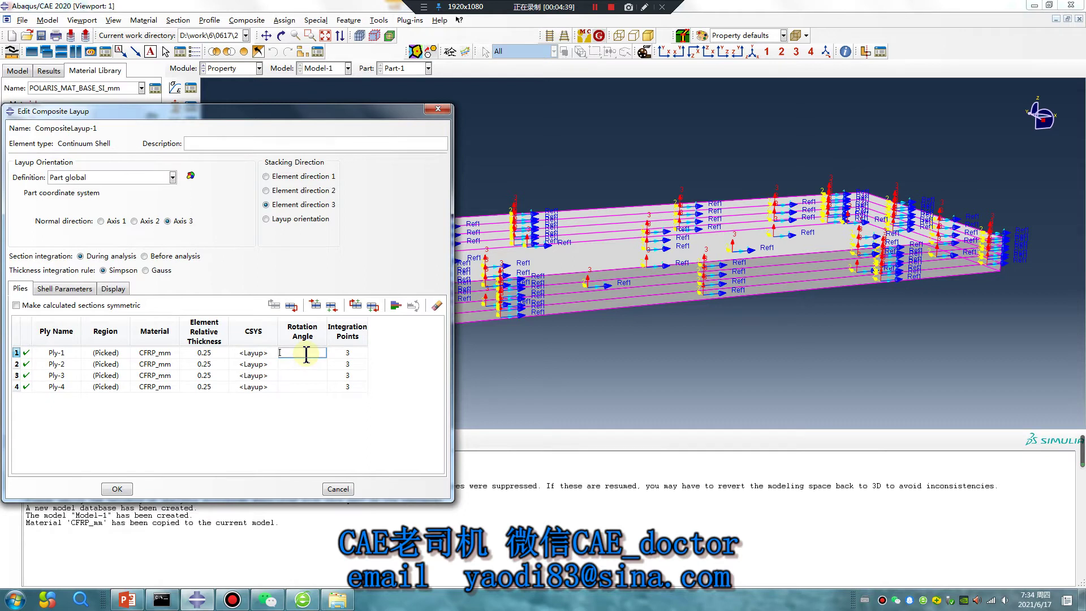
double_click(307, 365)
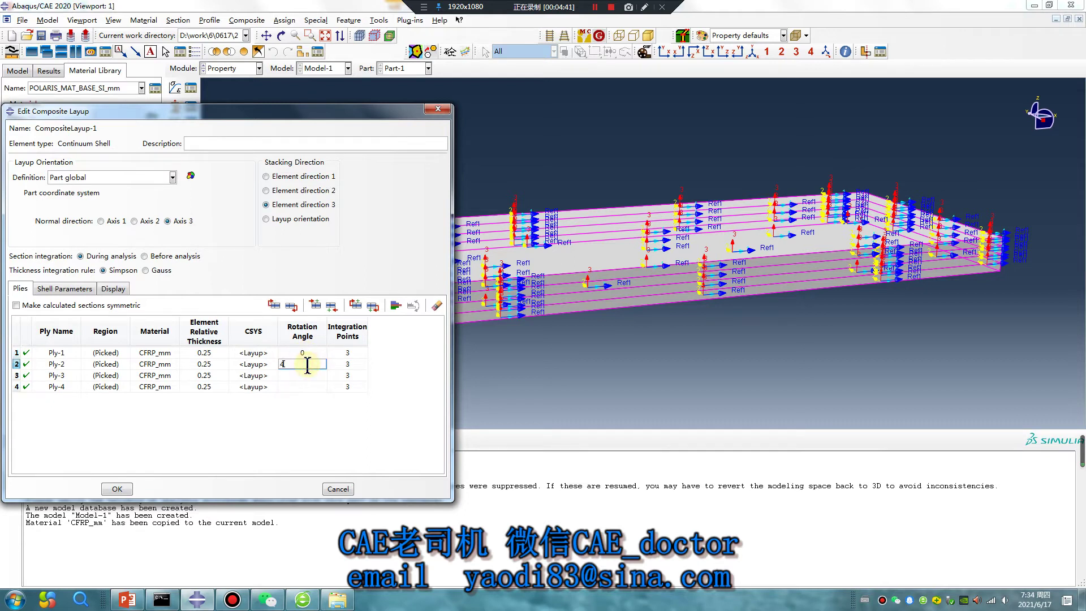
type("45")
double_click(305, 376)
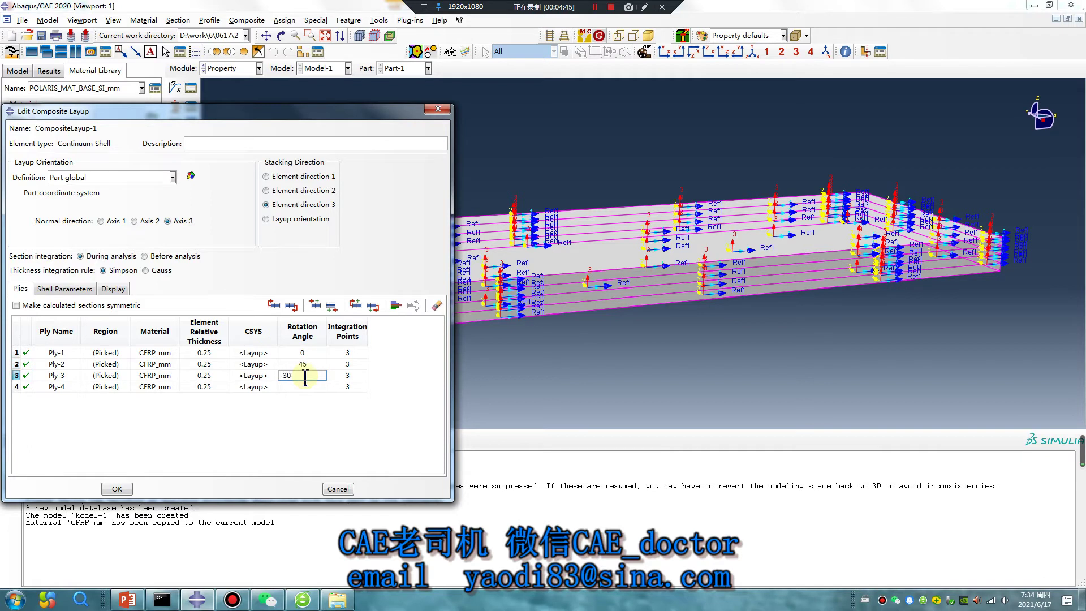
double_click(305, 387)
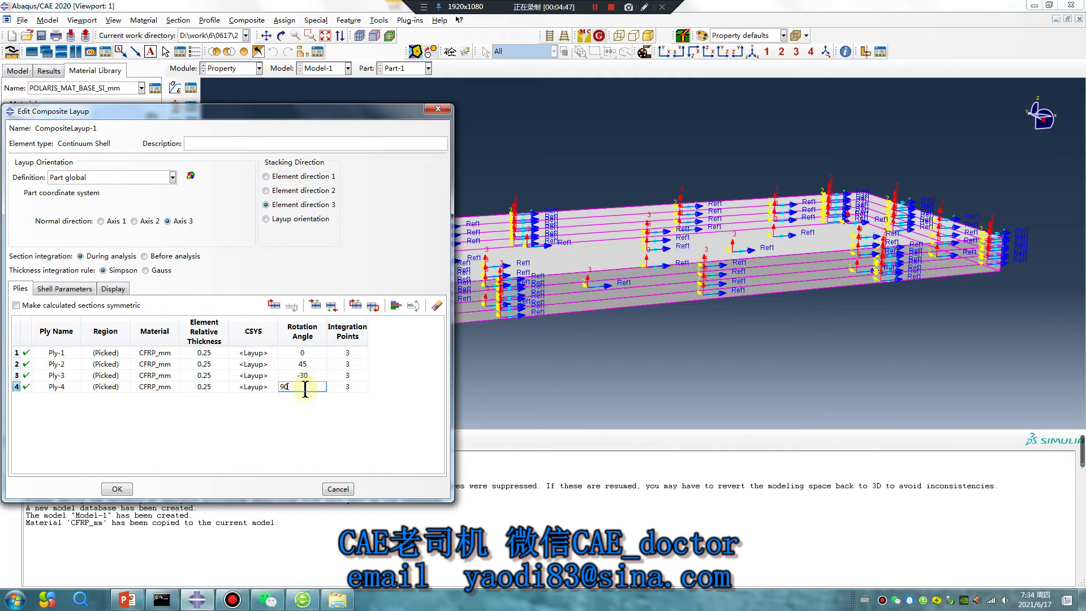
key("Return")
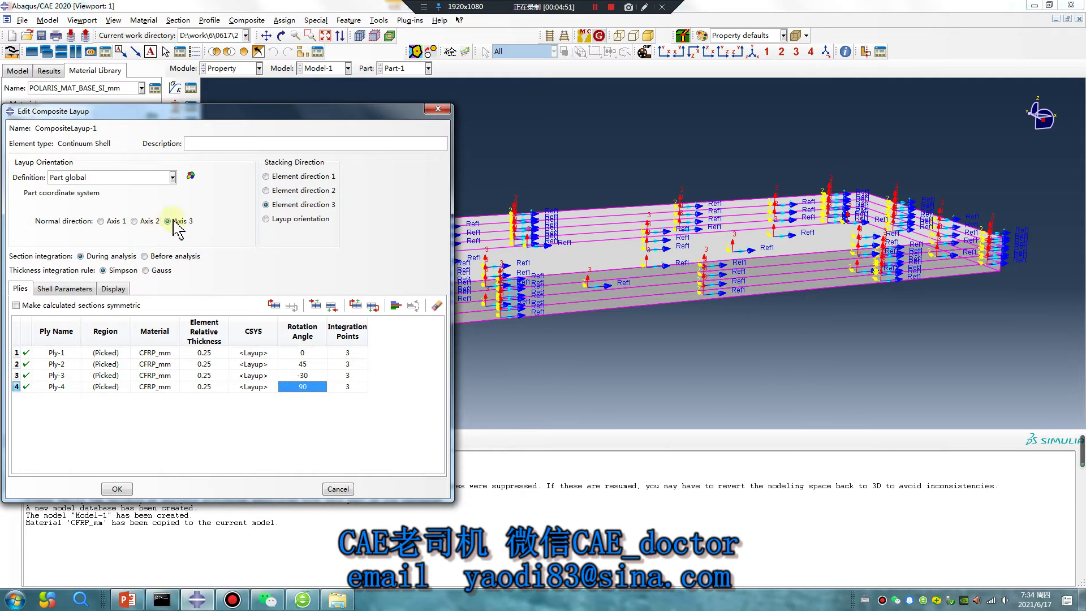
Step: Orbit the plate to inspect the ply orientation arrows from several angles
scroll(622, 249, "up", 4)
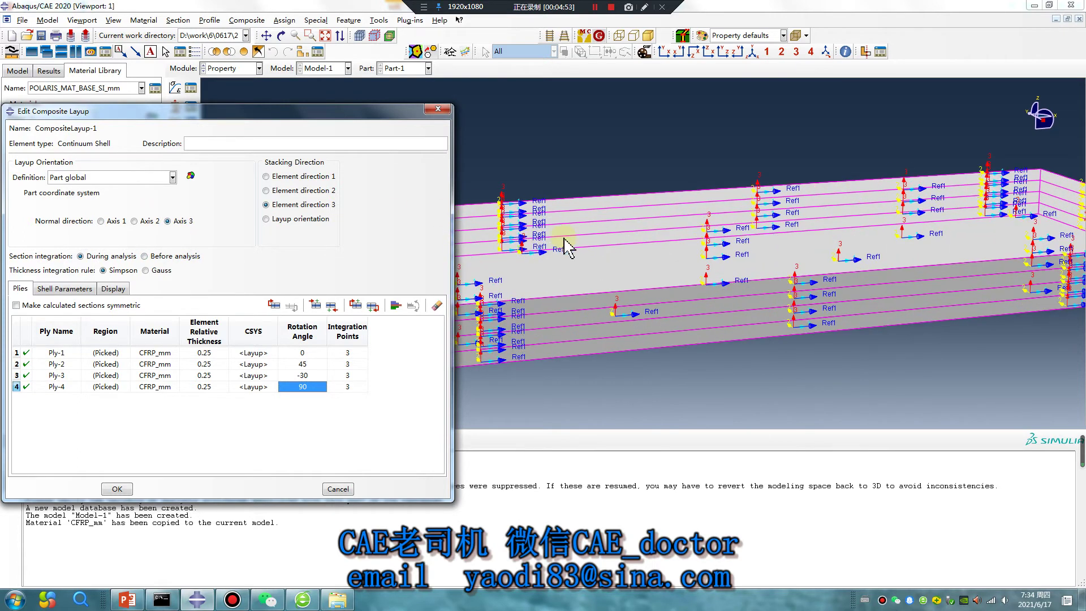
left_click_drag(634, 253, 515, 218, "ctrl+alt")
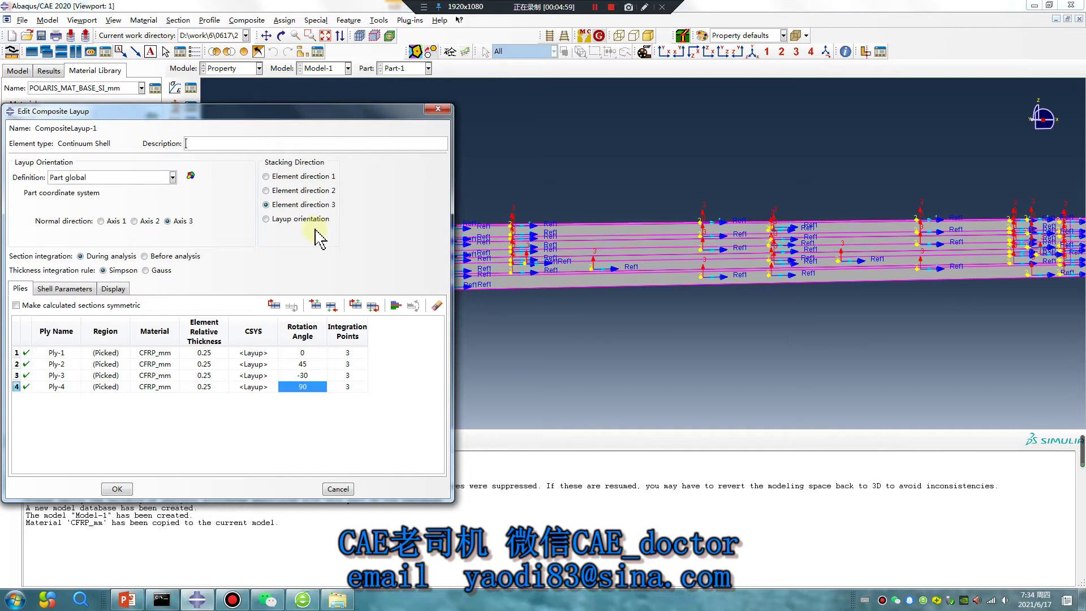
left_click(723, 206)
left_click_drag(723, 213, 697, 311, "ctrl+alt")
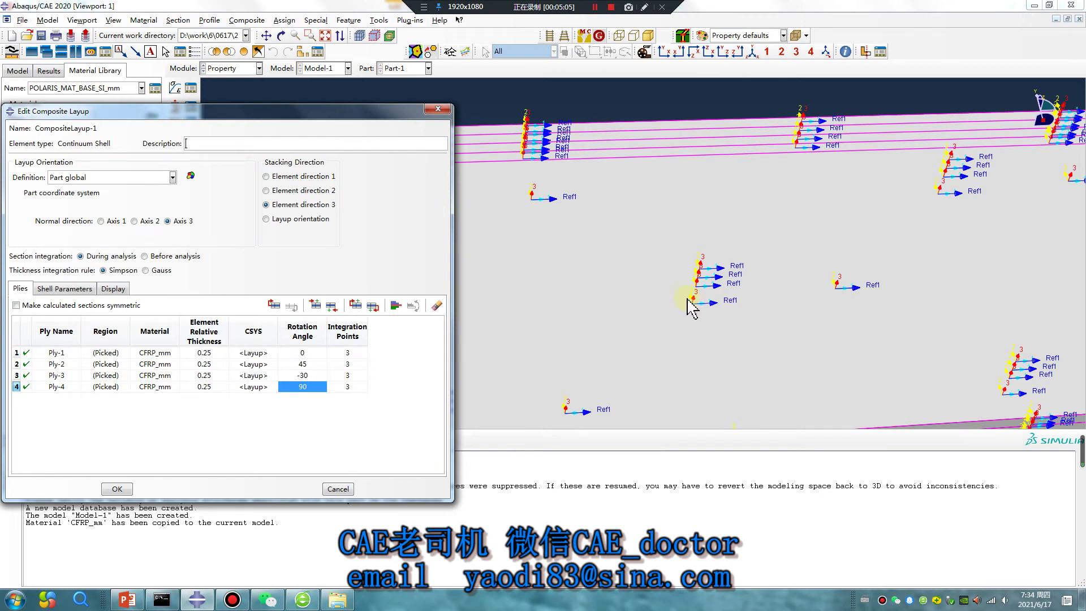
left_click_drag(718, 399, 667, 210, "ctrl+alt")
left_click_drag(682, 154, 272, 242, "ctrl+alt")
left_click_drag(601, 261, 714, 317, "ctrl+alt")
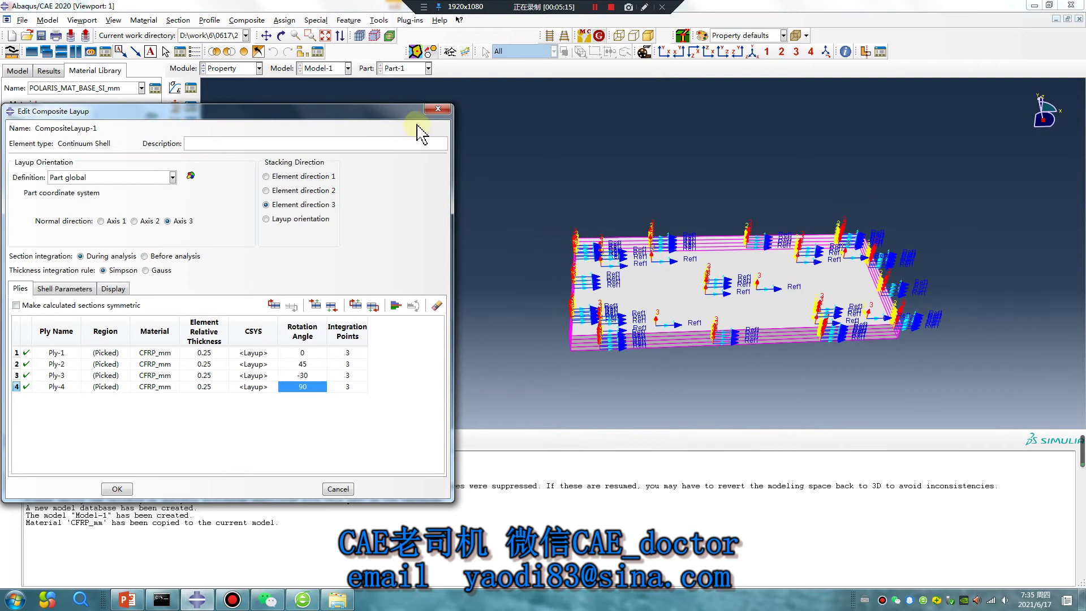
left_click_drag(407, 111, 310, 129)
Step: Reposition the Edit Composite Layup dialog and create CompositeLayup-1
left_click_drag(690, 331, 730, 322, "ctrl+alt")
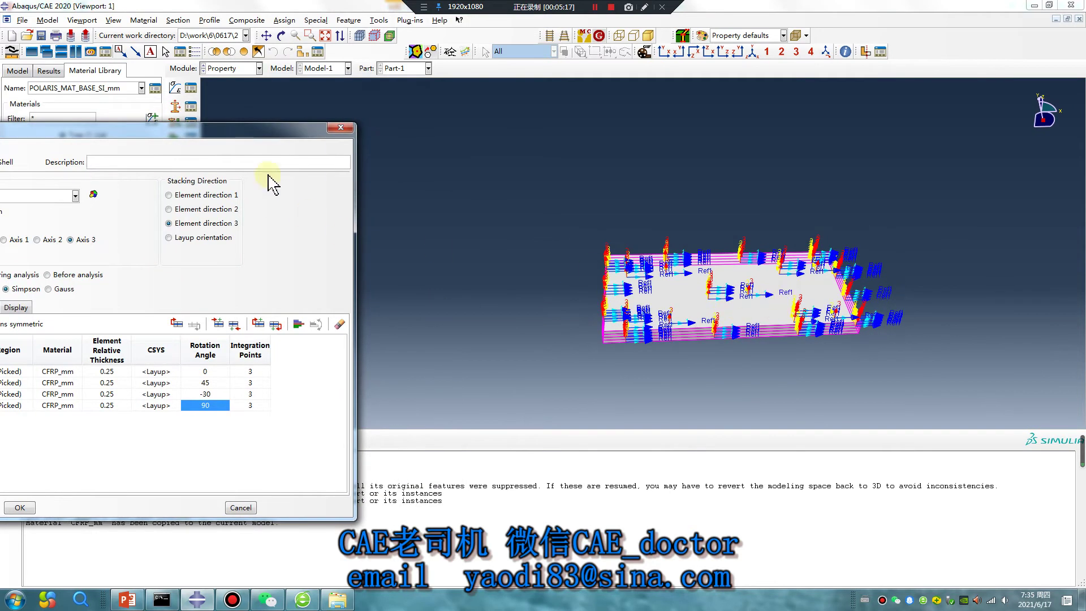
left_click_drag(249, 134, 471, 431)
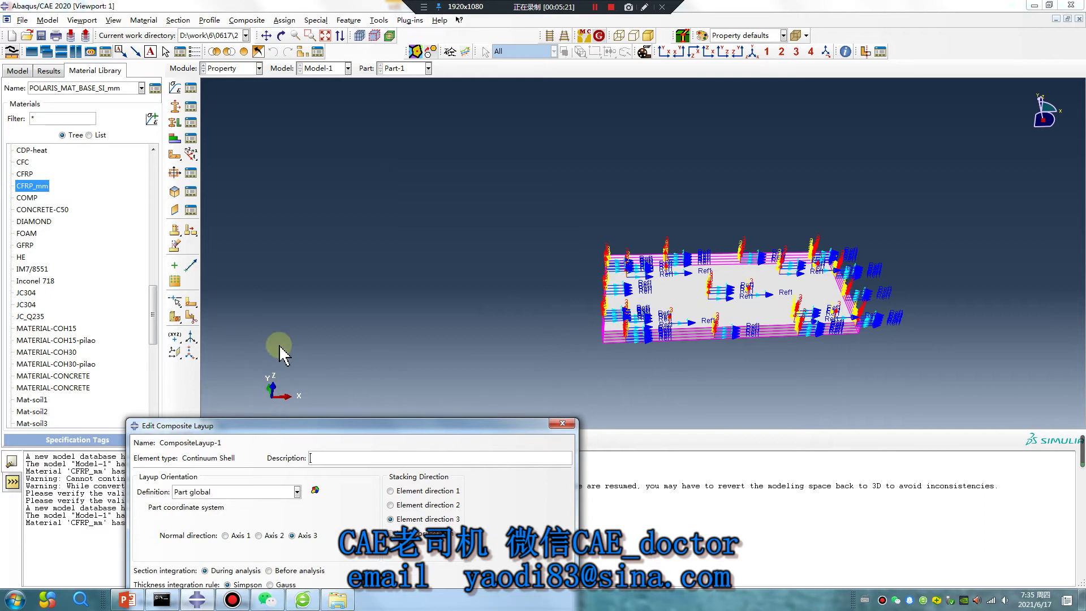
left_click_drag(355, 426, 370, 139)
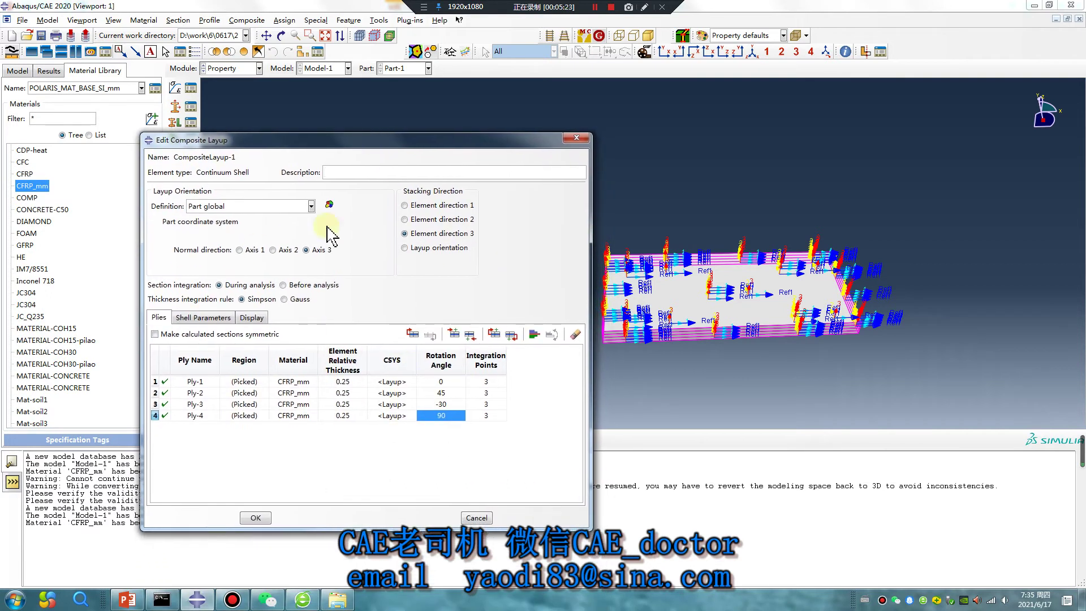
left_click(256, 517)
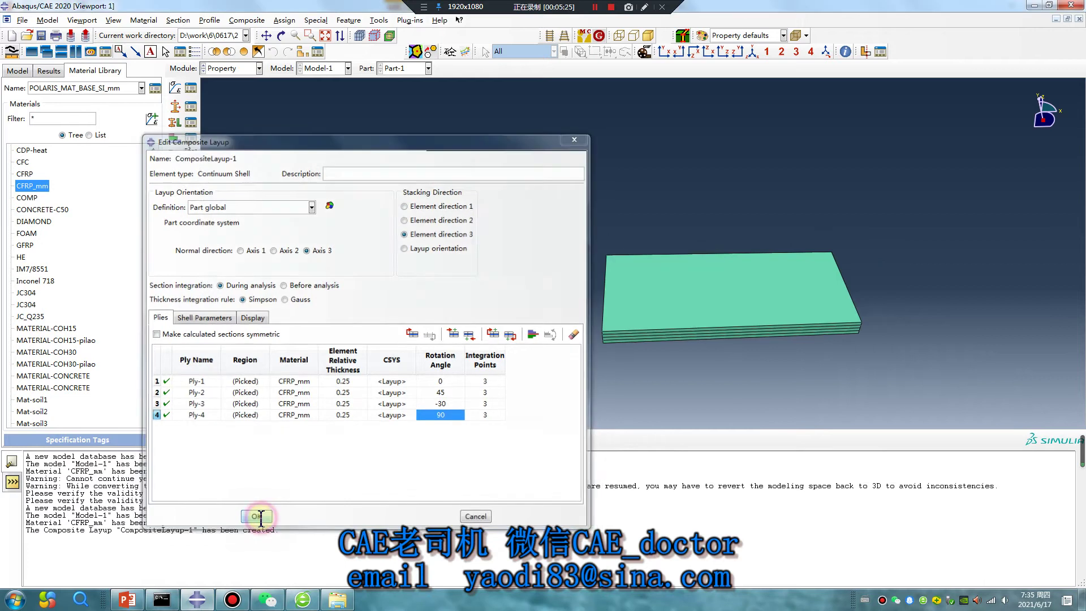
Step: Instance Part-1 in the assembly
left_click_drag(558, 335, 632, 300, "ctrl+alt")
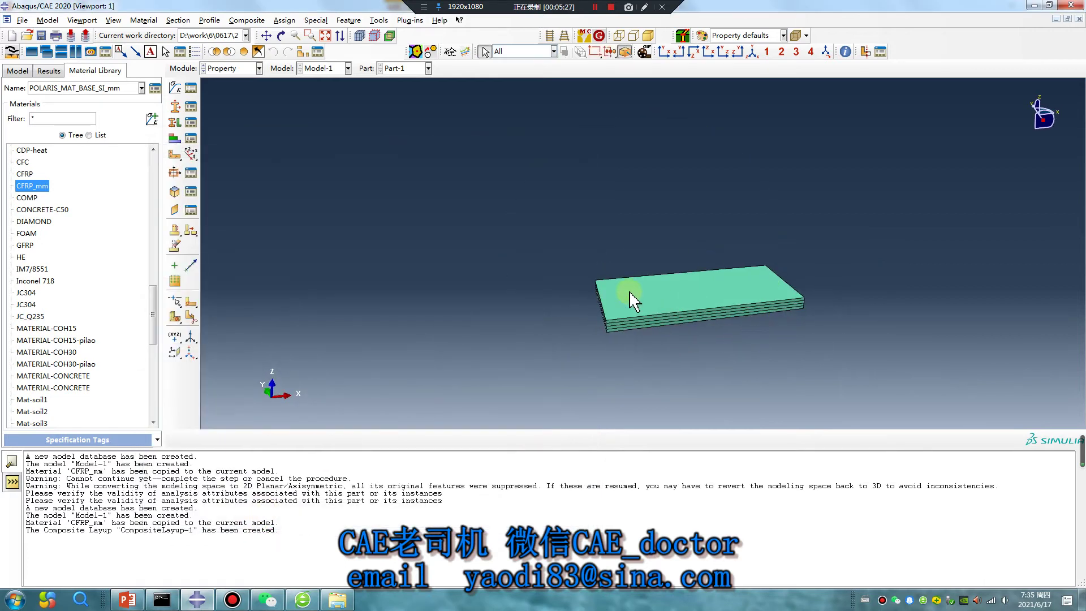
left_click(242, 70)
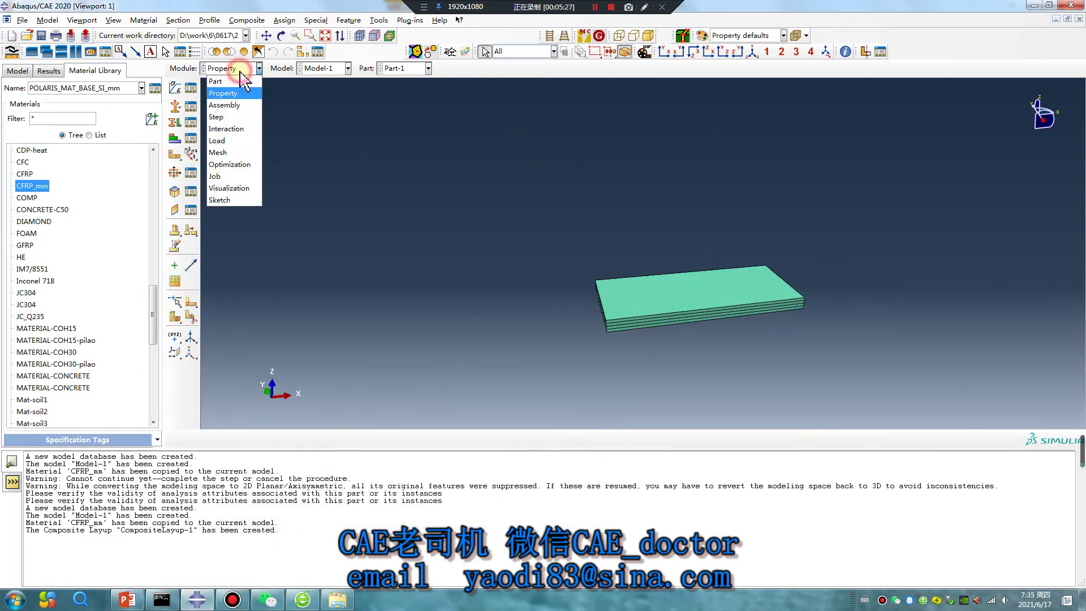
left_click(224, 105)
left_click(175, 87)
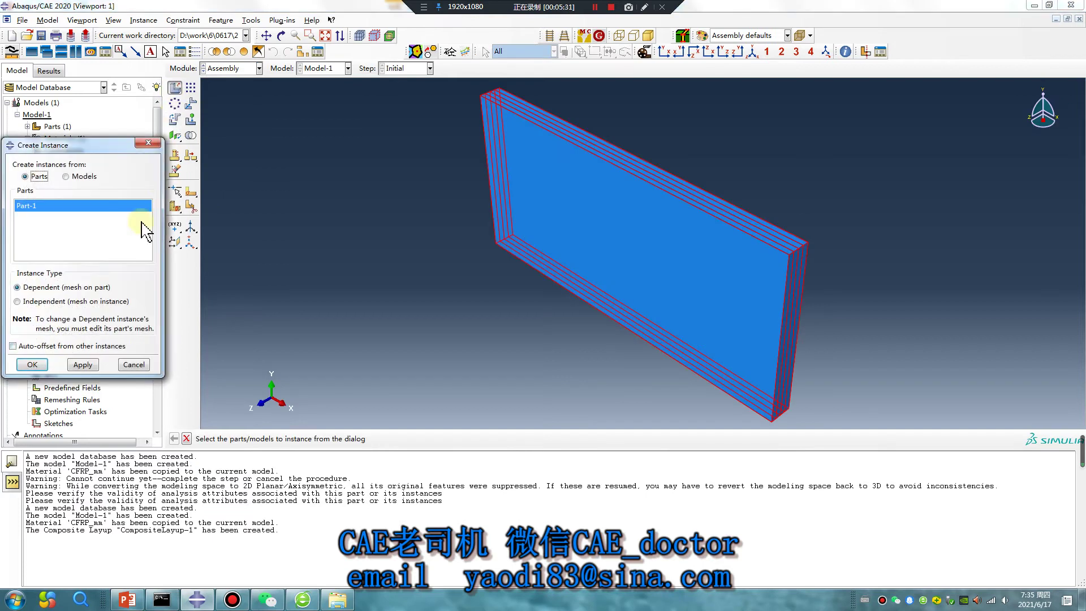
left_click(32, 364)
Step: Create Static, General Step-1 with 0.001 initial and 0.1 maximum increment size
left_click(249, 68)
left_click(226, 120)
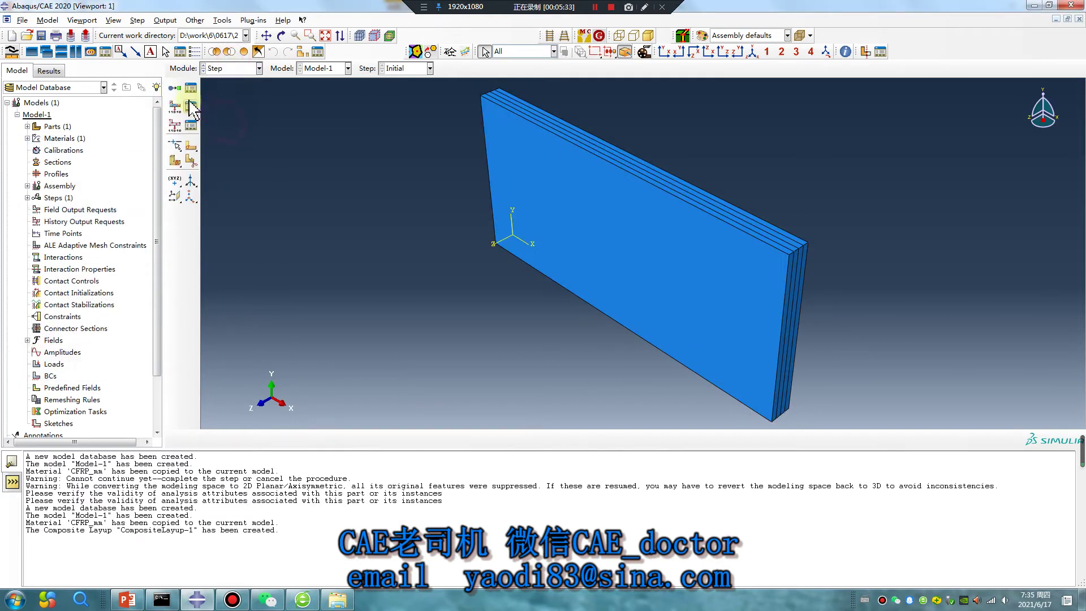
left_click(175, 87)
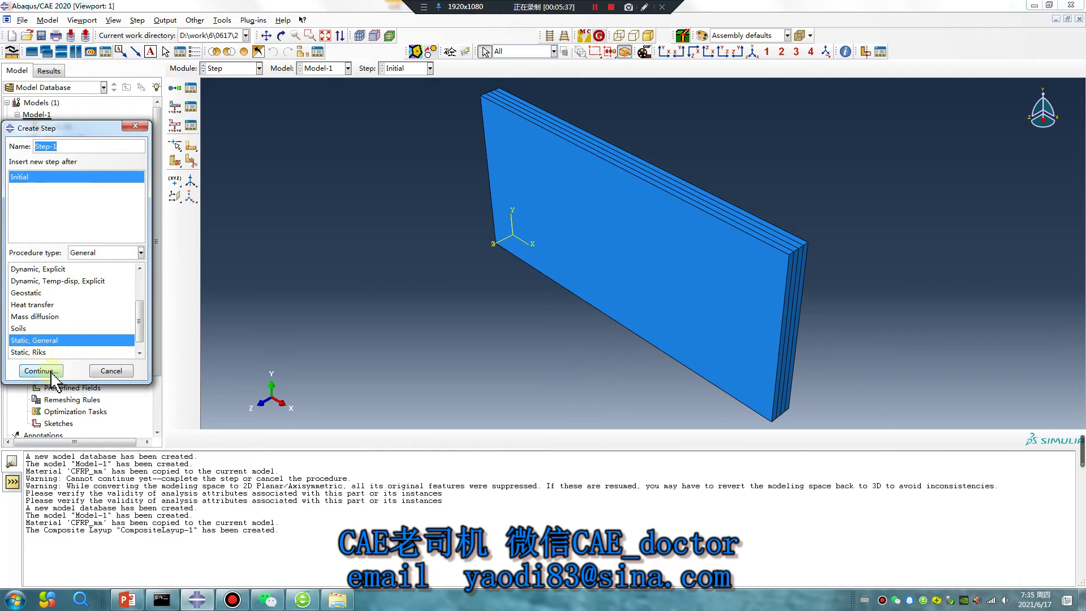
left_click(40, 371)
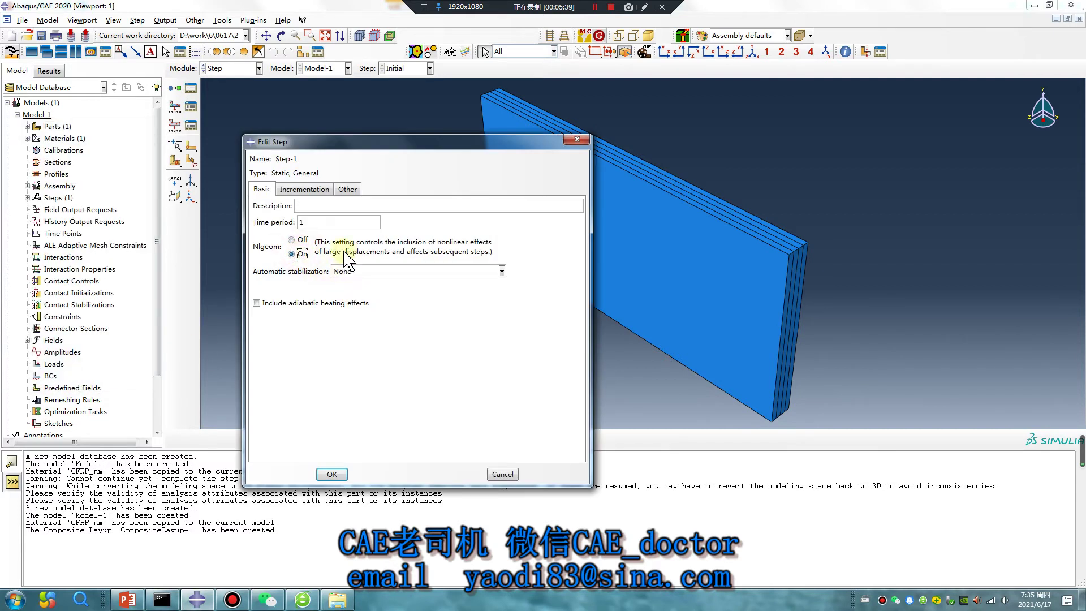
left_click(308, 189)
left_click(306, 252)
double_click(306, 252)
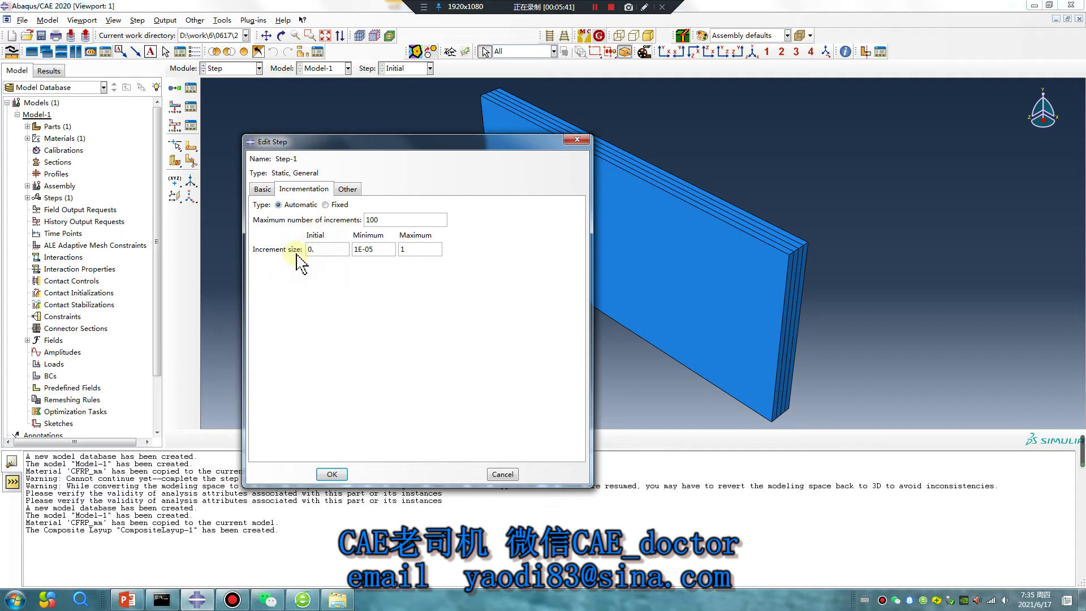
left_click(404, 250)
type("00")
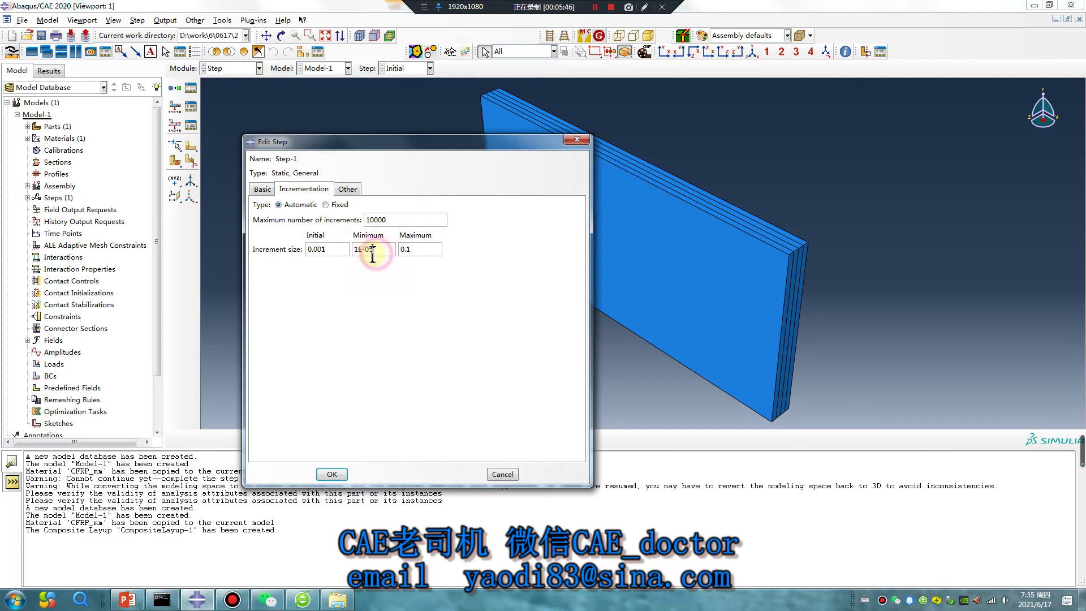
left_click(371, 255)
left_click(332, 474)
Step: Start a new field output request restricted to the Composite layup domain
left_click(175, 107)
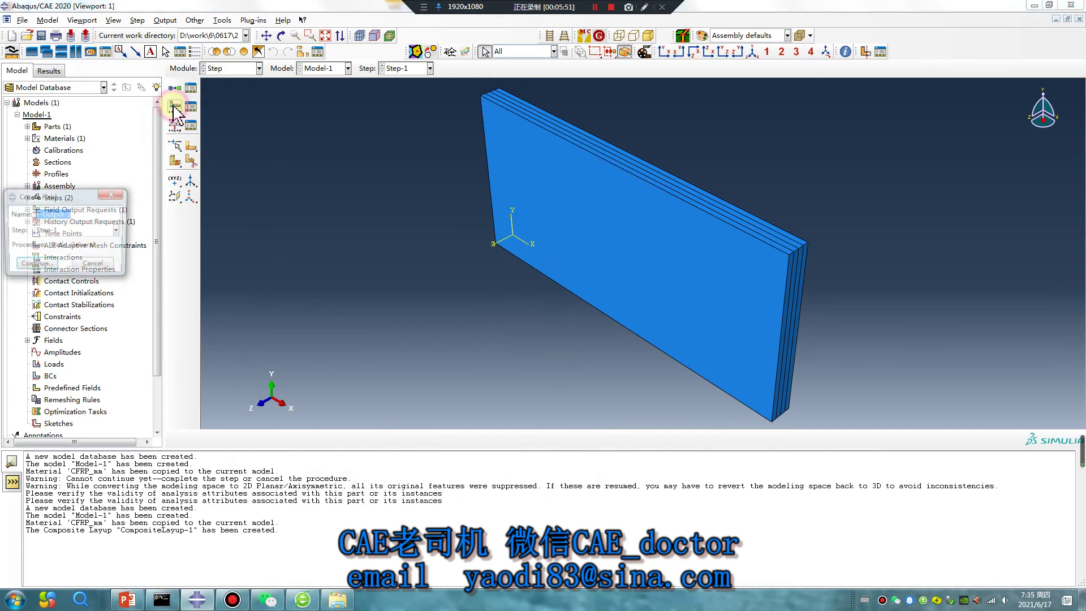
left_click(37, 262)
left_click(94, 161)
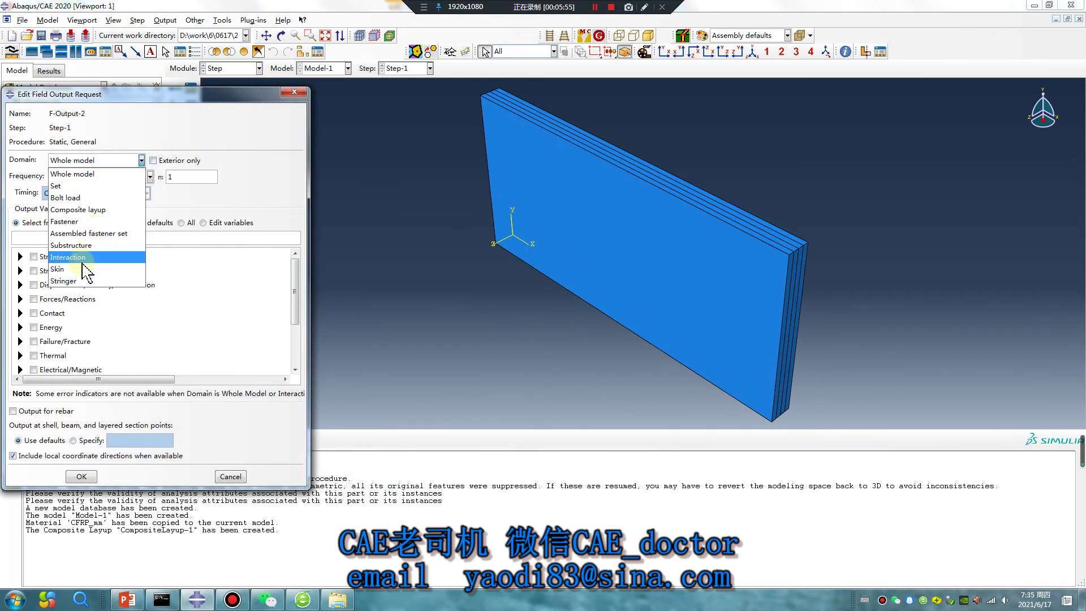
left_click(84, 210)
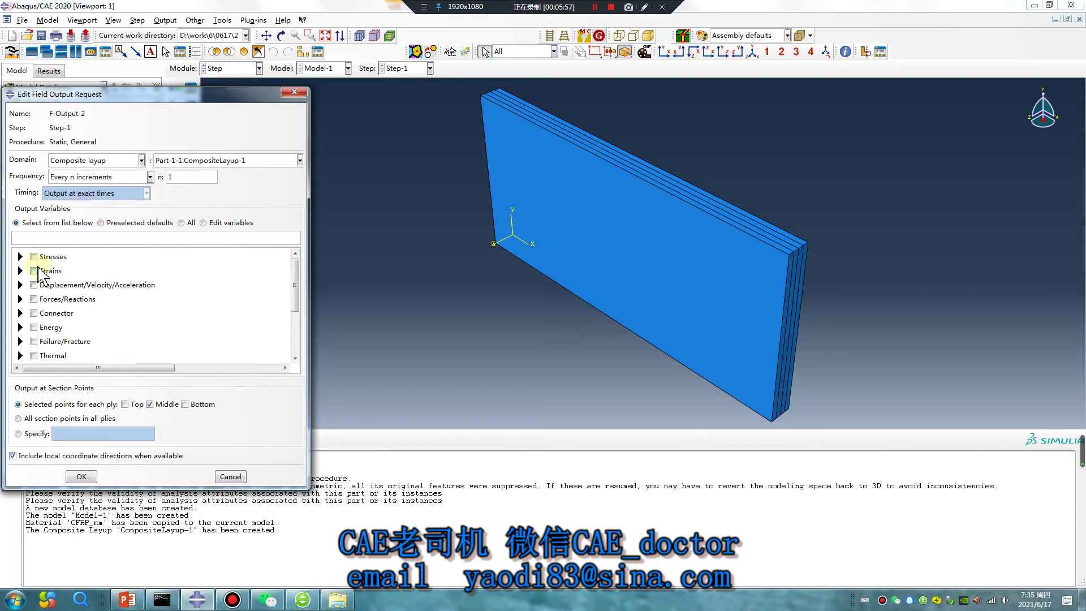
Step: Request stress components S, Mises stress and equivalent plastic strain PEEQ
left_click(21, 257)
left_click(48, 268)
left_click(47, 281)
left_click(20, 257)
left_click(20, 271)
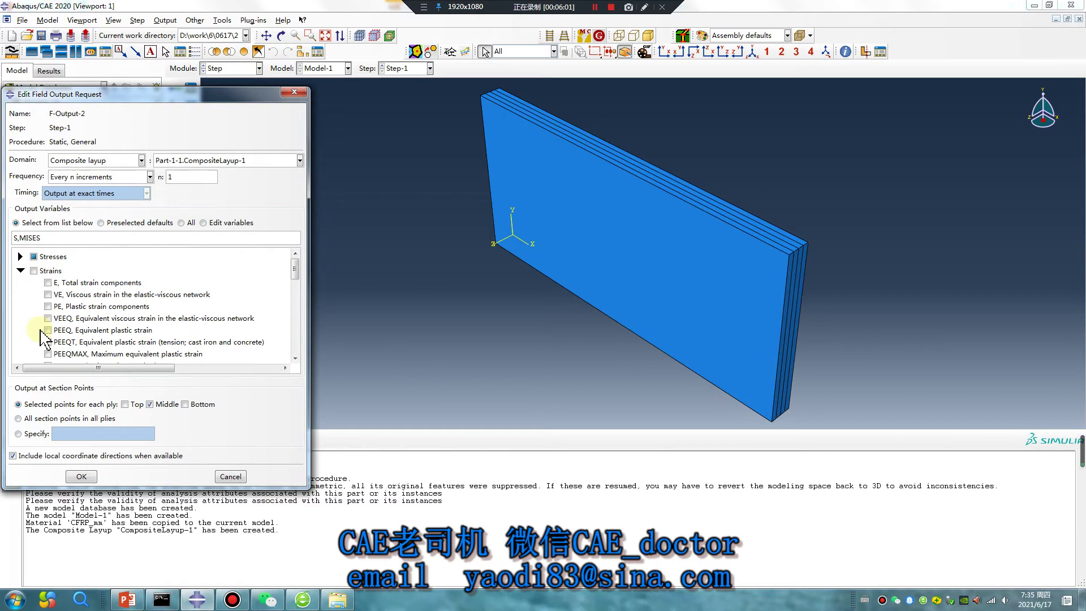
left_click(47, 329)
left_click(21, 271)
left_click(20, 285)
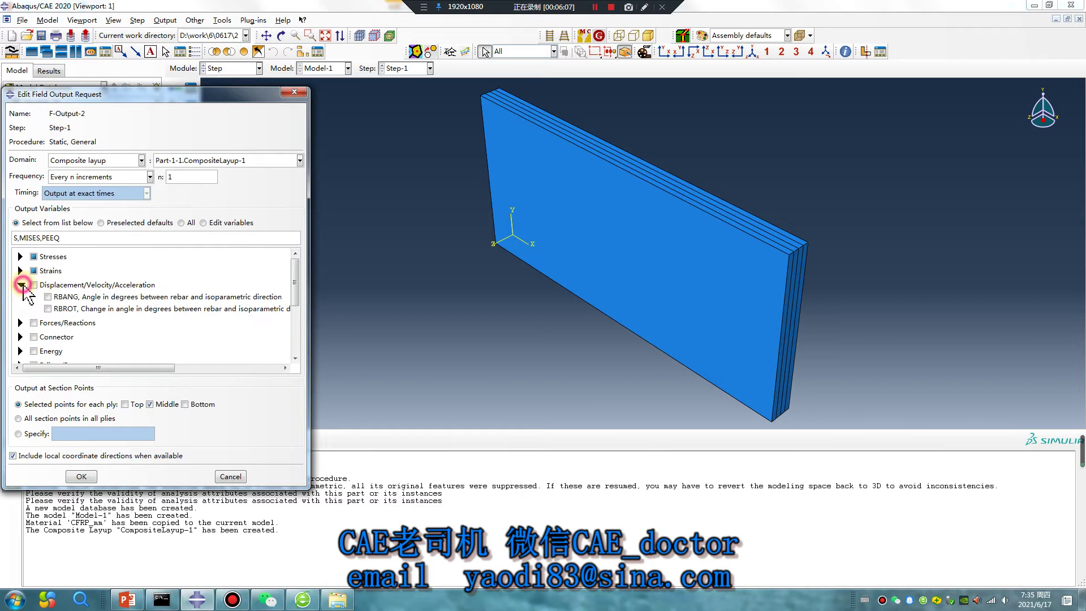
left_click(21, 284)
left_click(21, 298)
left_click(21, 299)
Step: Add SDEG, DMICRT and the four Hashin criteria (HSNFTCRT, HSNFCCRT, HSNMTCRT, HSNMCCRT)
scroll(24, 302, "down", 1)
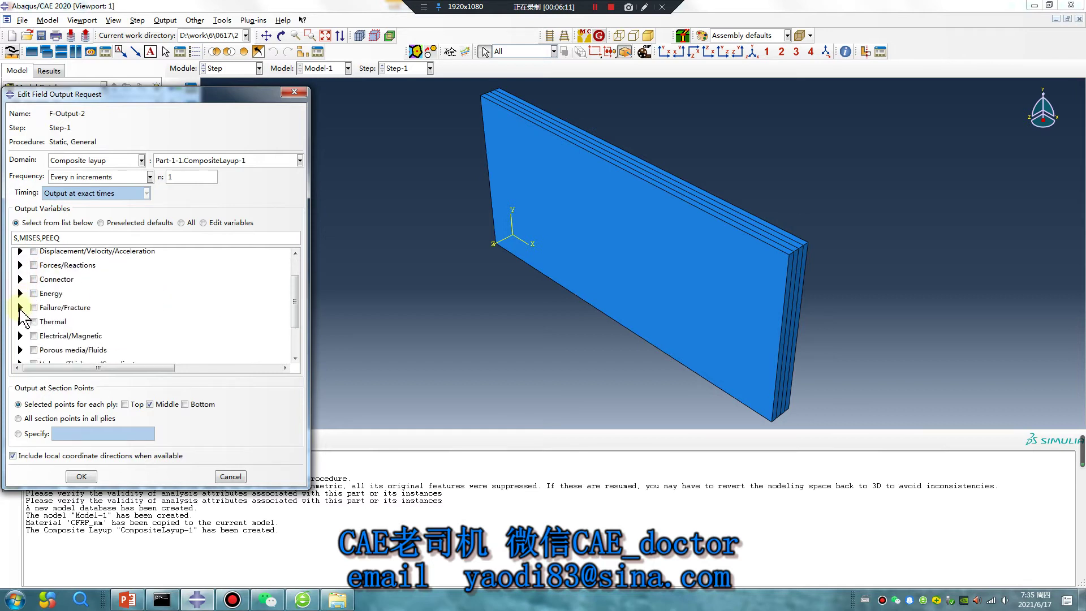
left_click(21, 308)
scroll(85, 343, "down", 3)
scroll(85, 342, "down", 2)
scroll(62, 339, "up", 2)
scroll(39, 340, "down", 1)
scroll(39, 339, "down", 4)
scroll(39, 340, "up", 2)
scroll(40, 339, "up", 1)
left_click(48, 267)
left_click(48, 303)
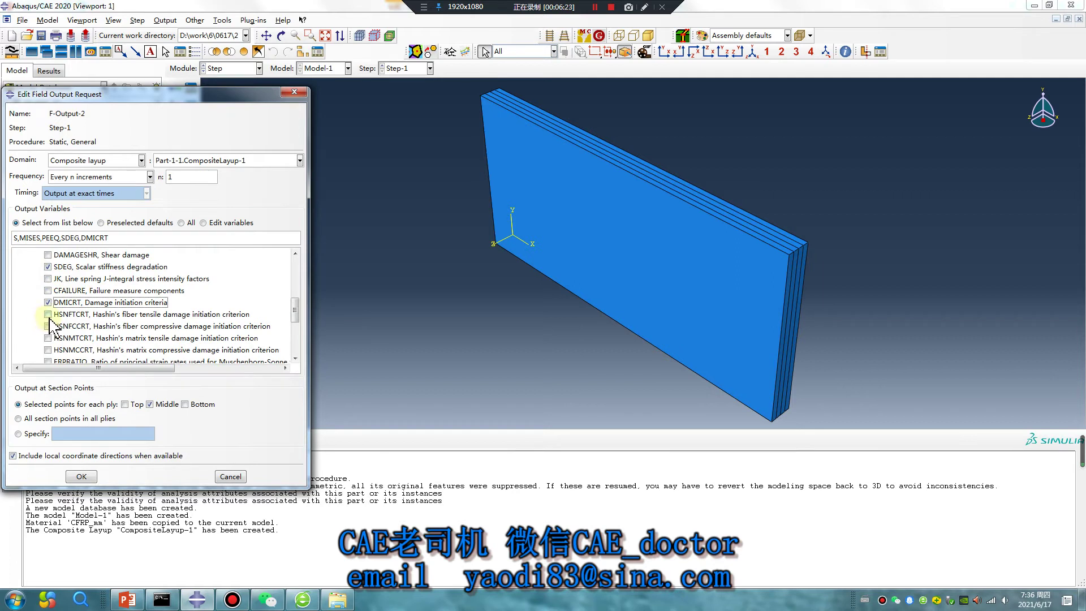
left_click(48, 315)
left_click(48, 326)
left_click(48, 339)
left_click(48, 351)
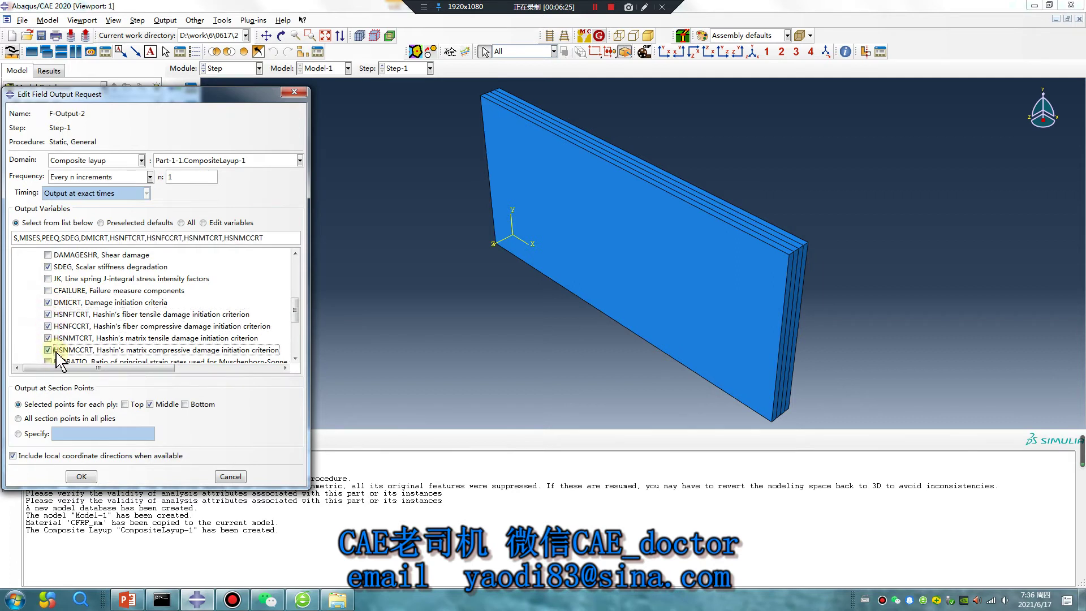
left_click(85, 476)
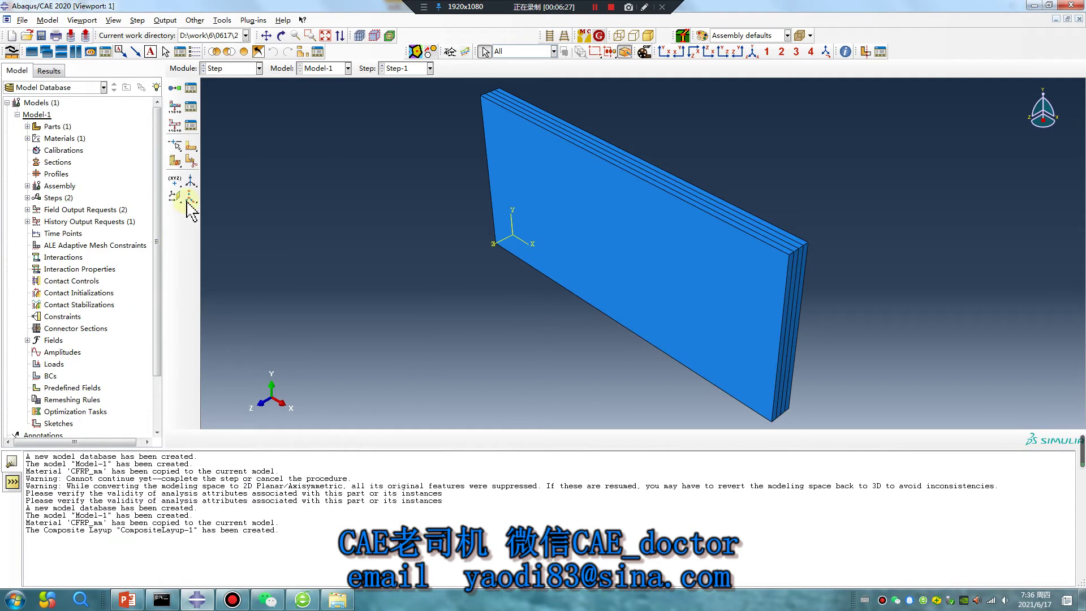
Step: In the Mesh module on the part, seed Part-1 with a global size of 1
scroll(480, 283, "down", 2)
left_click(258, 68)
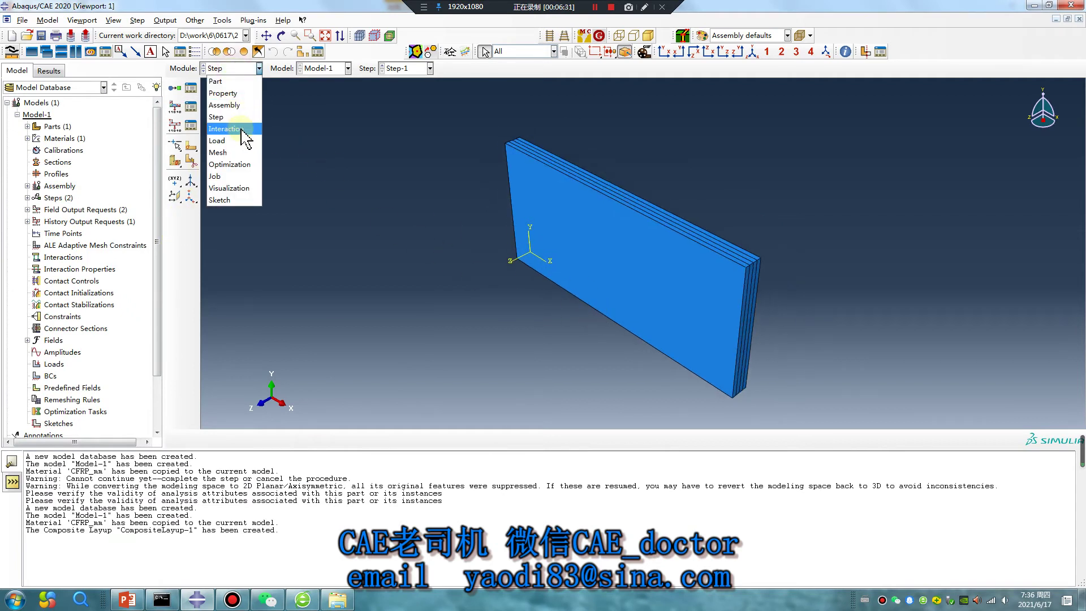
left_click(232, 153)
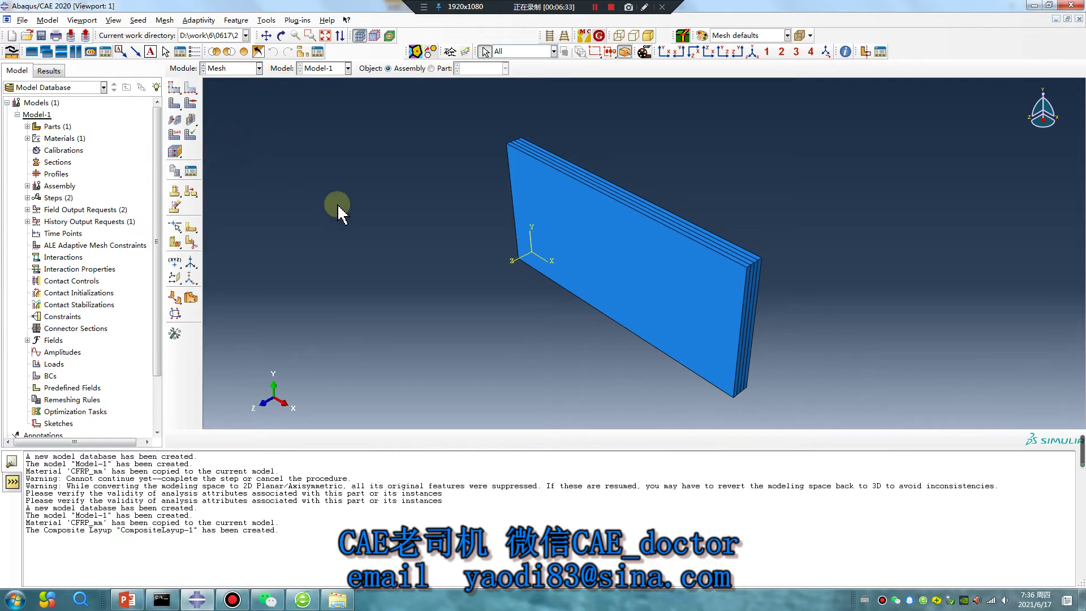
left_click(431, 68)
left_click(175, 87)
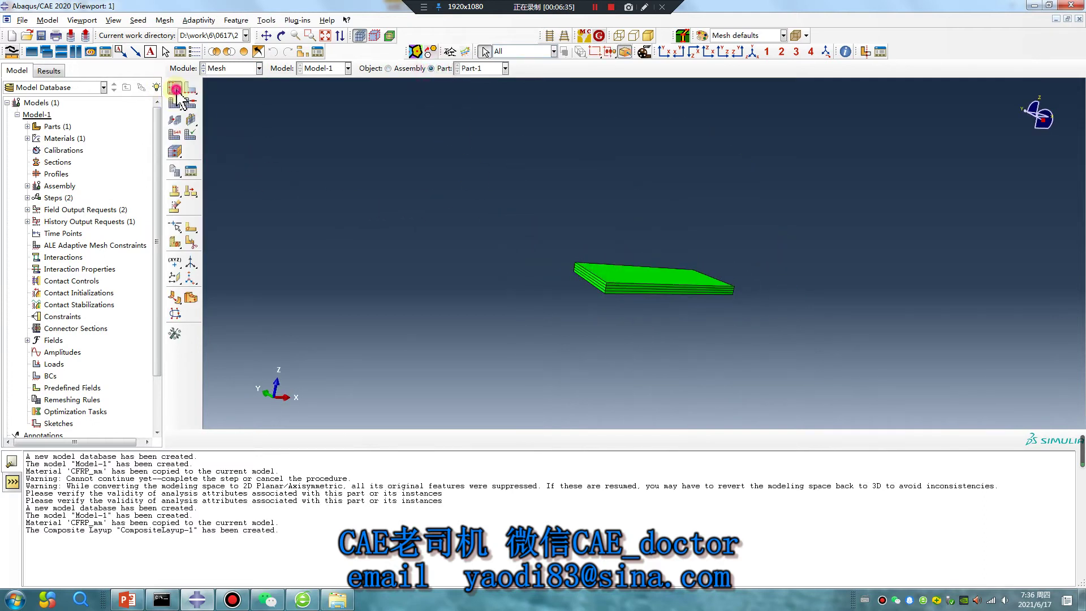
left_click(90, 466)
scroll(623, 284, "down", 4)
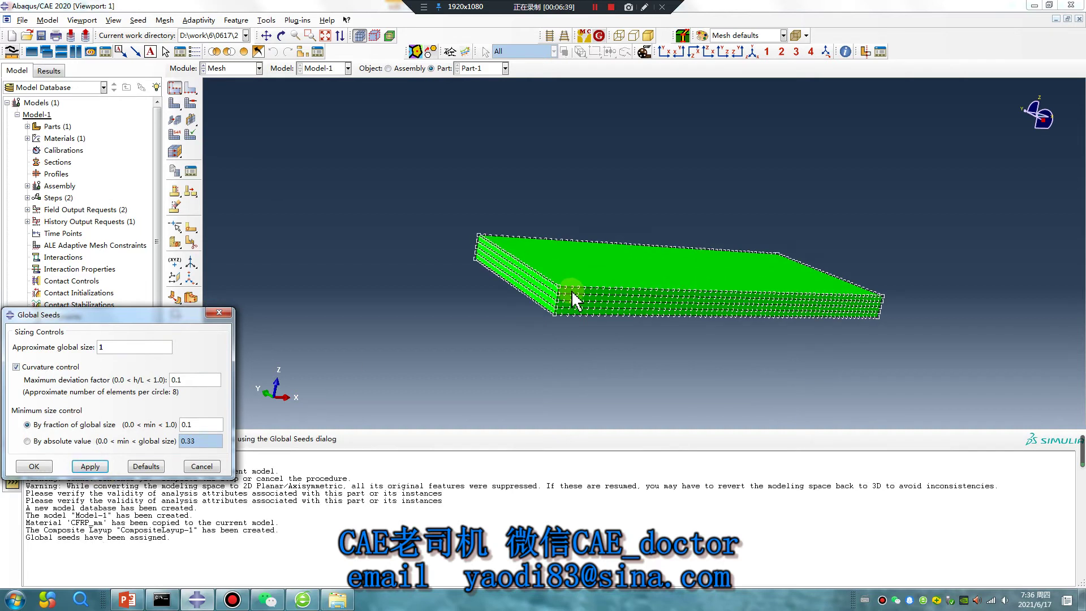
scroll(571, 291, "down", 1)
left_click(34, 467)
Step: Mesh the whole part into 7800 elements and select the plate for element assignment
left_click(174, 104)
left_click(279, 440)
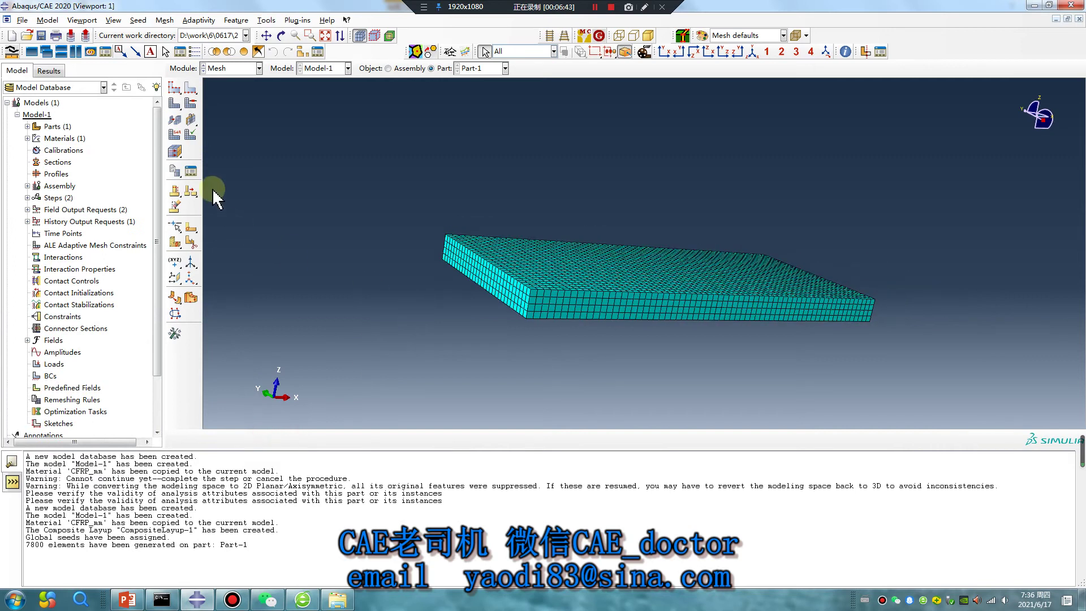
left_click(177, 136)
left_click_drag(357, 162, 971, 389)
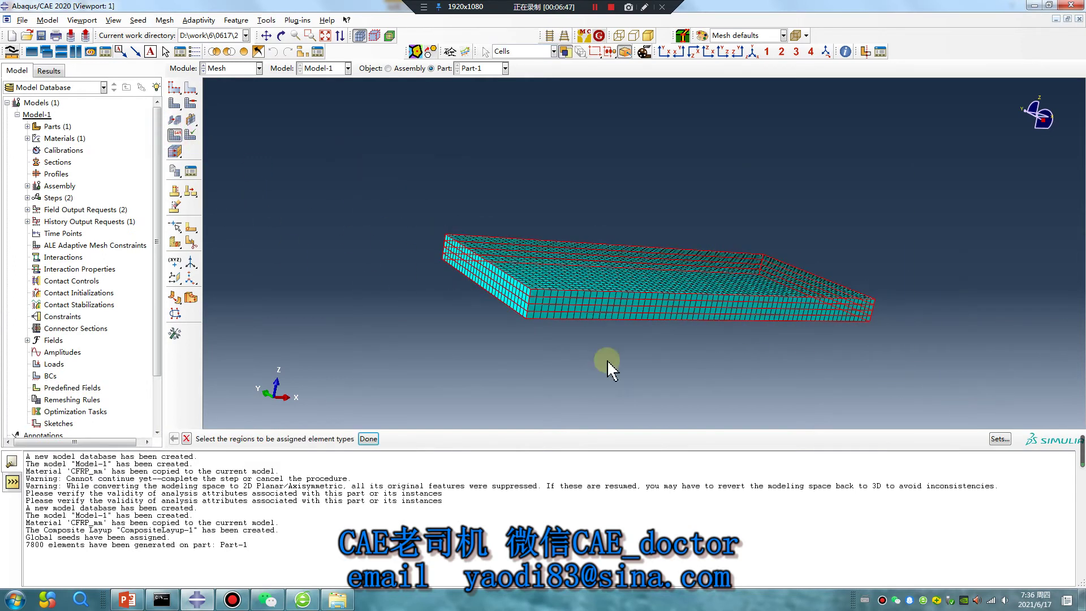
Step: Assign the Standard, linear, Continuum Shell SC8R hex element to the plate mesh
left_click(368, 440)
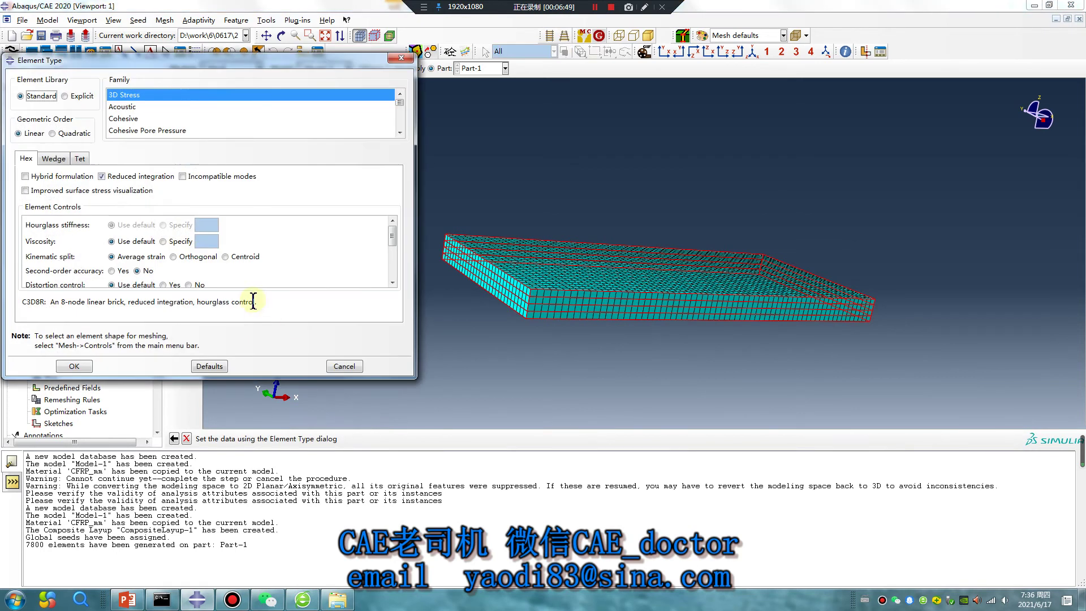
scroll(151, 138, "down", 1)
scroll(152, 139, "down", 1)
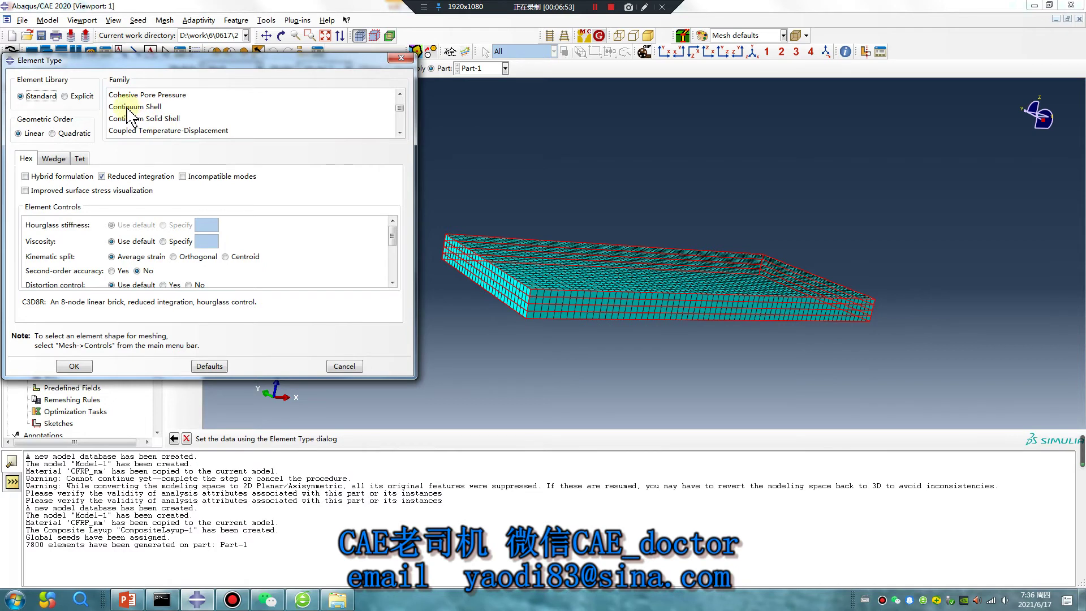
left_click(142, 107)
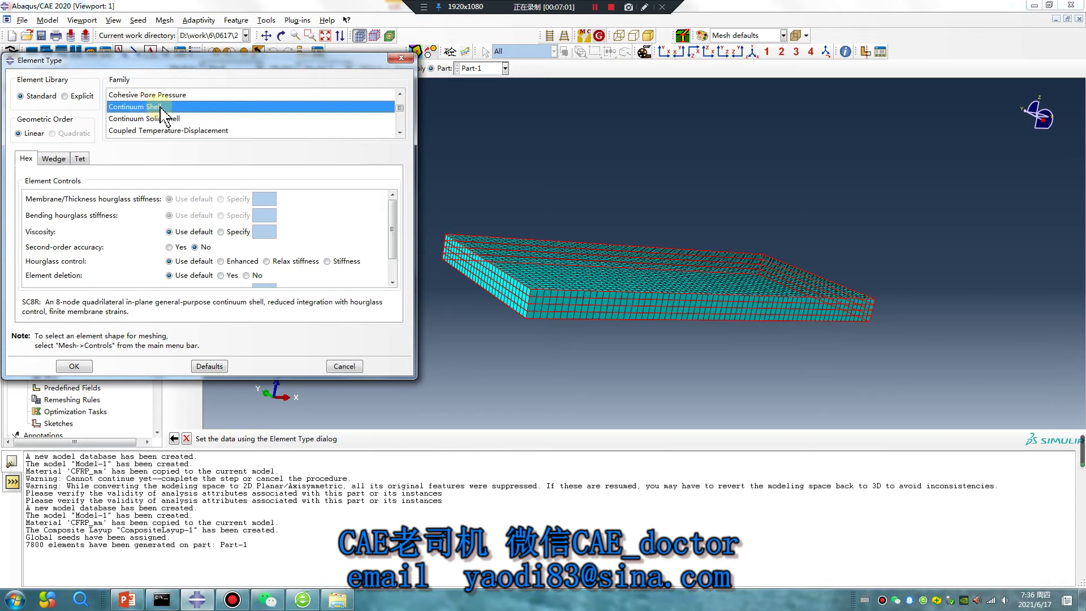
left_click(60, 161)
left_click(27, 159)
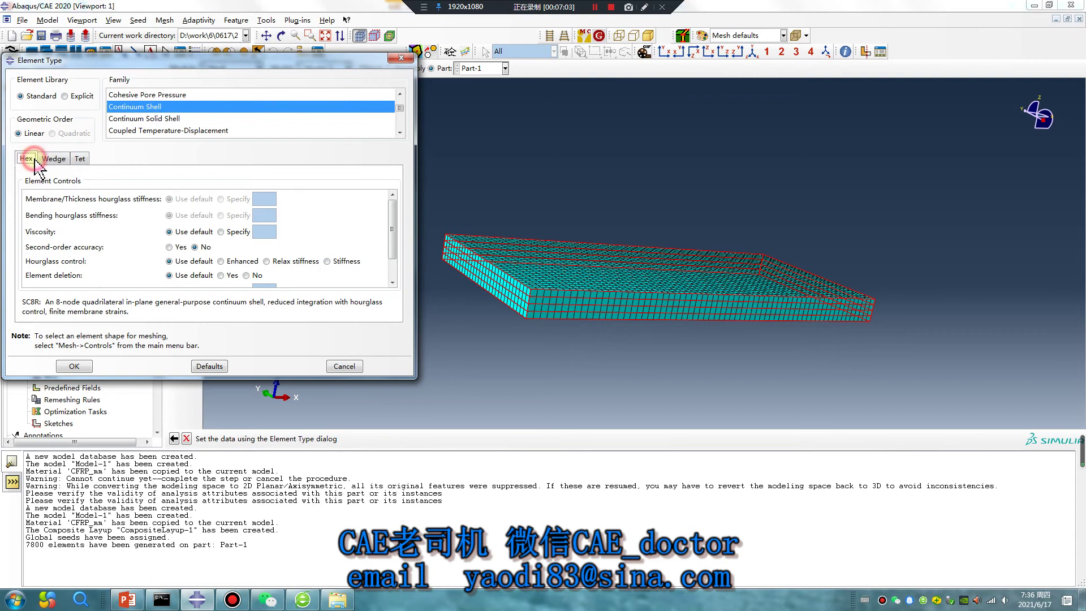
left_click(79, 366)
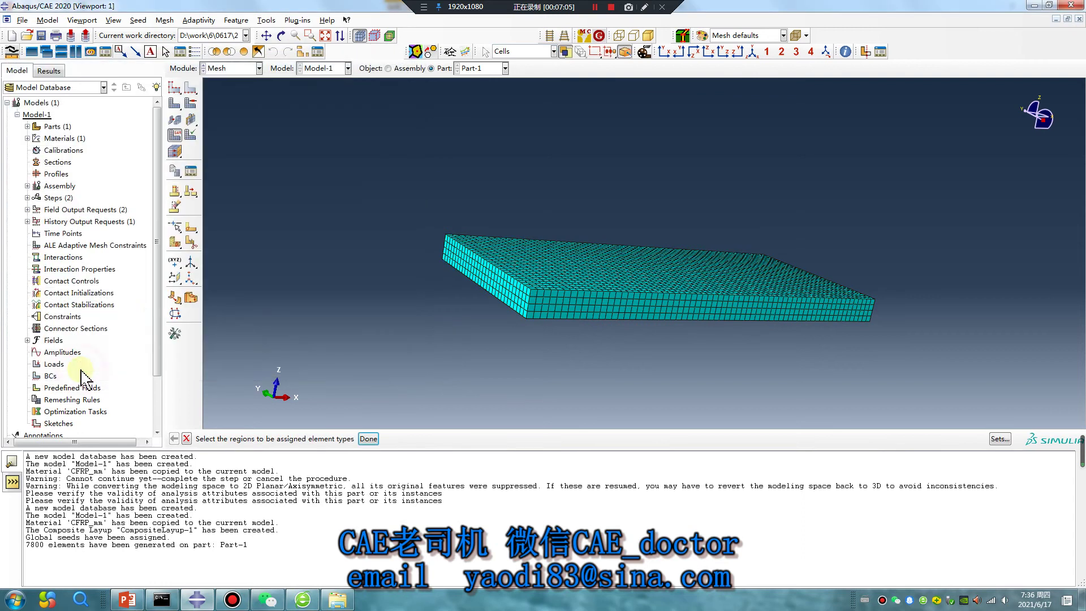
left_click(249, 68)
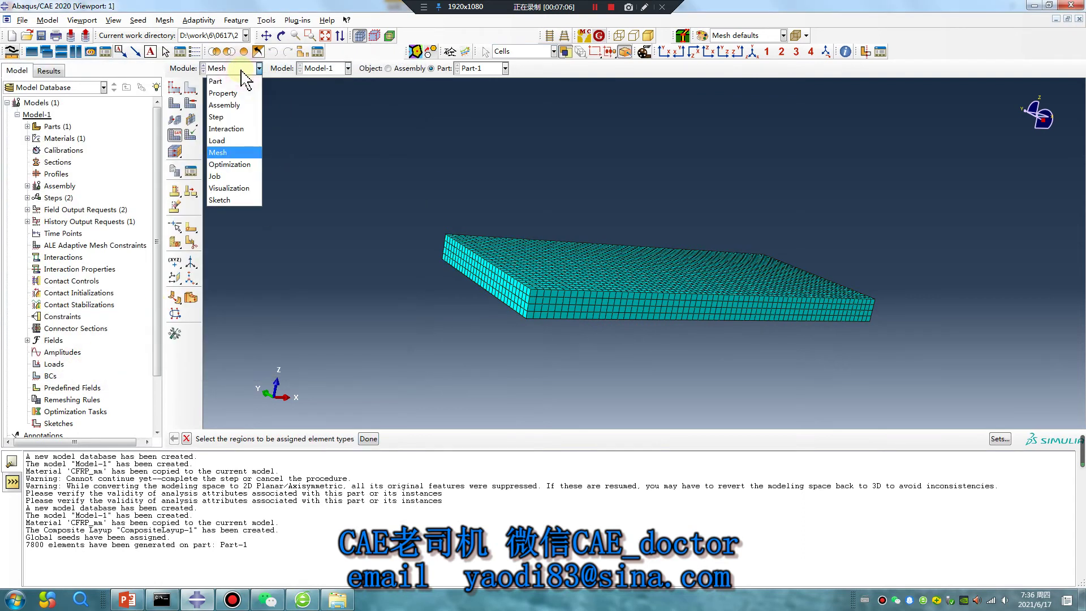
Step: In the Load module, begin a new boundary condition in the Initial step
left_click(232, 141)
left_click(175, 103)
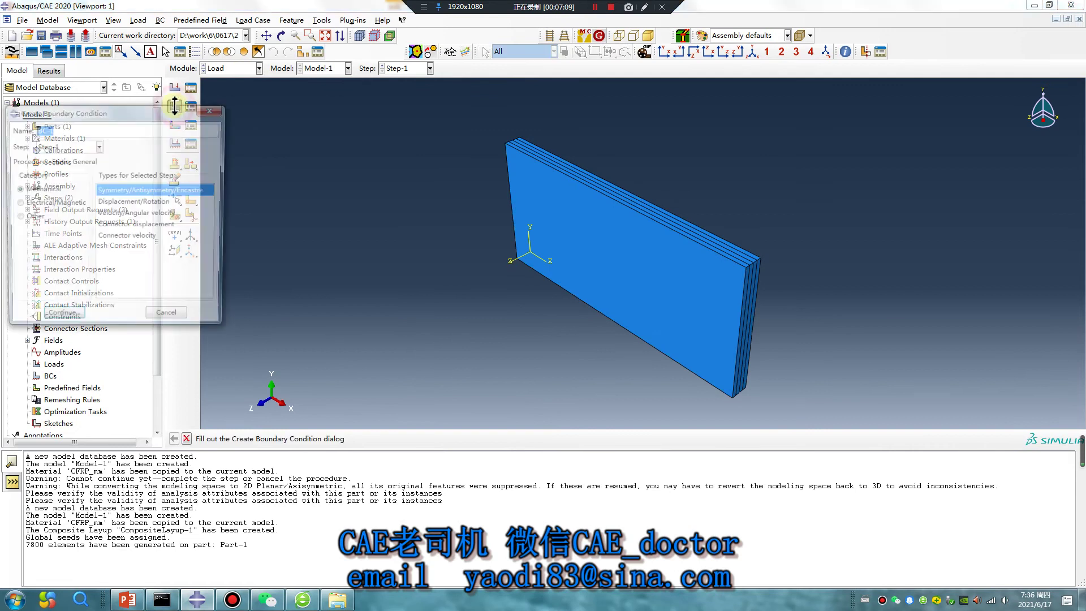
left_click(98, 146)
left_click(65, 154)
left_click(59, 320)
Step: Pick the plate's end-face edges and make them fully fixed with ENCASTRE
left_click_drag(626, 249, 542, 331, "ctrl+alt")
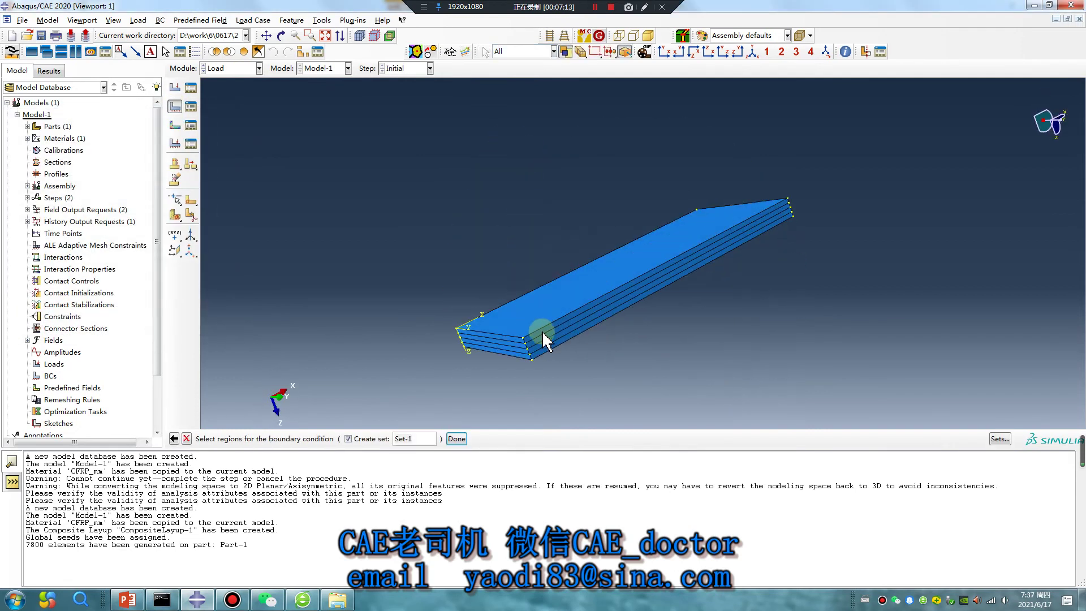
left_click(511, 340)
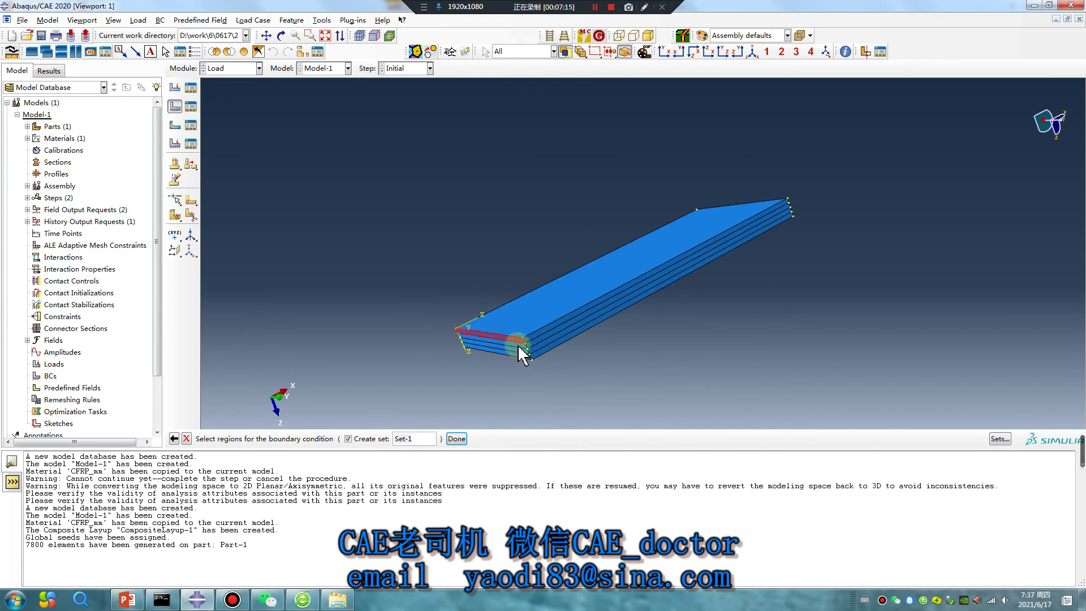
left_click(525, 360, "shift")
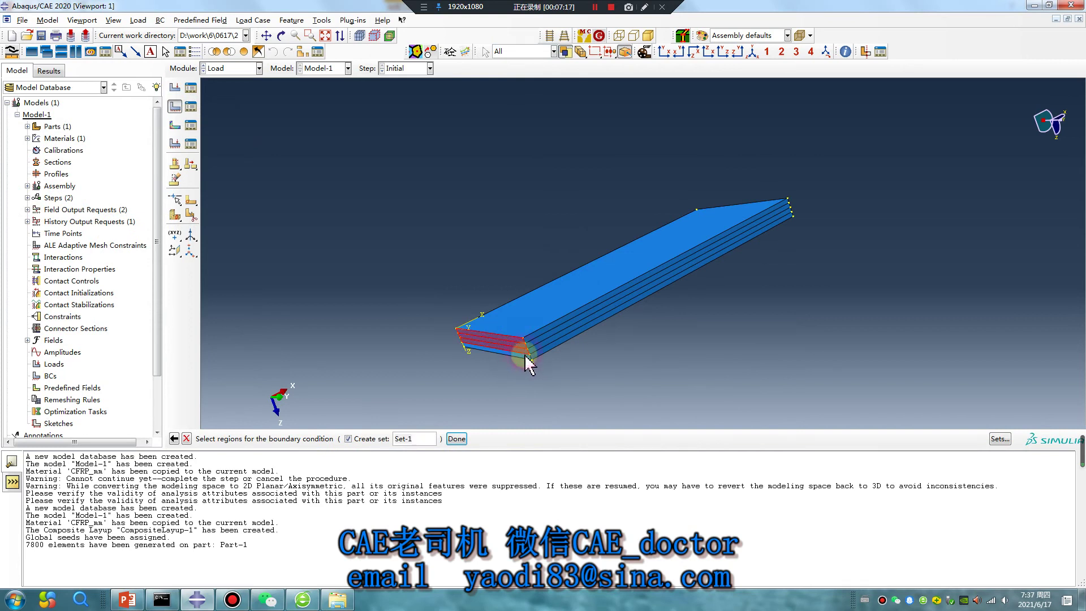
middle_click(376, 327)
left_click(26, 373)
left_click(55, 388)
left_click_drag(406, 327, 687, 261, "ctrl+alt")
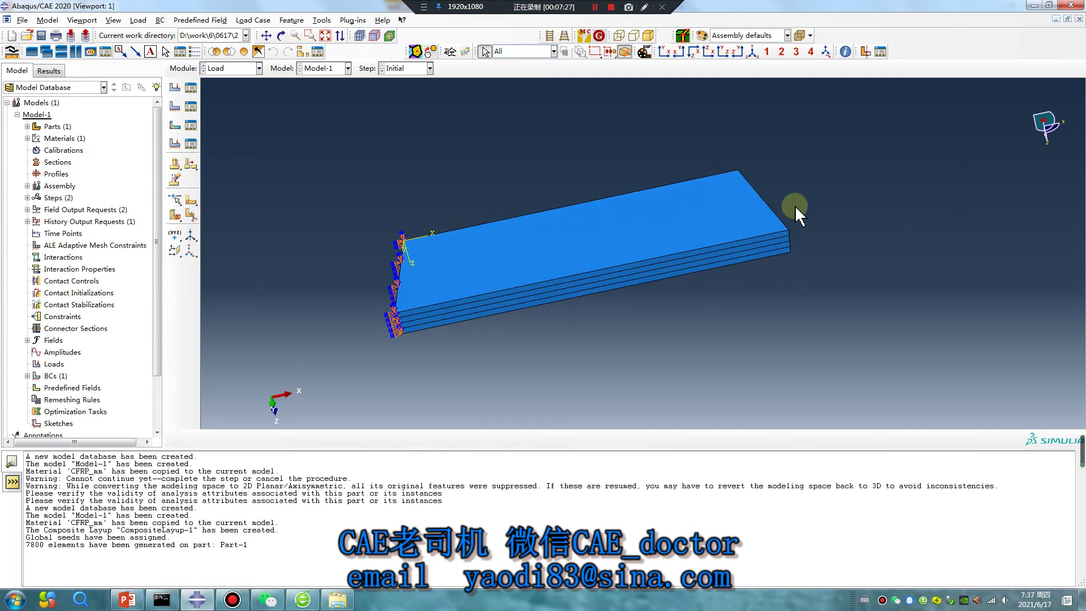
left_click(232, 68)
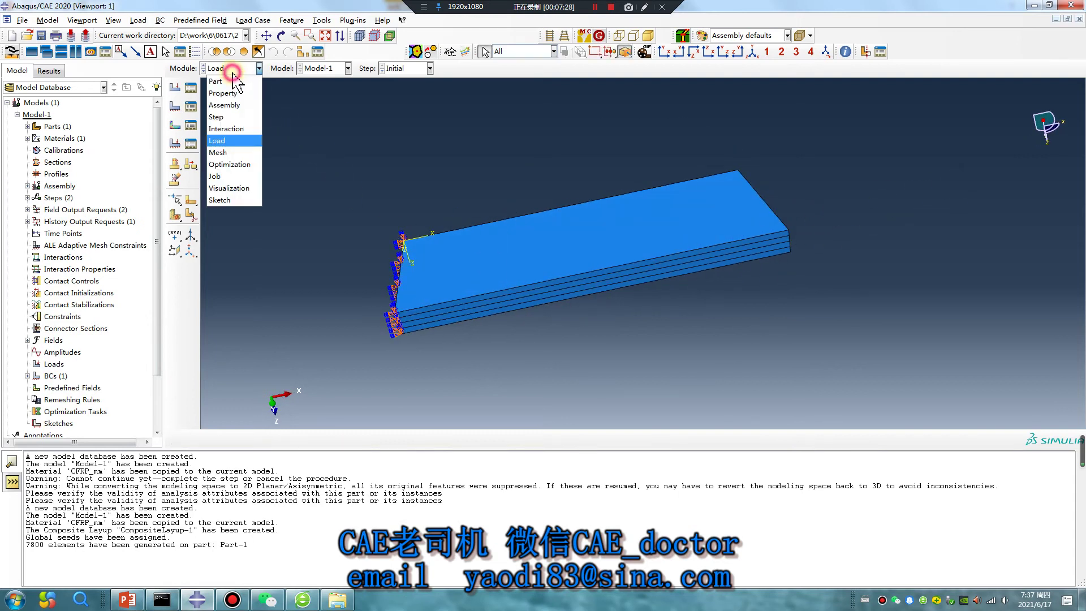
Step: In the Job module, create Job-1 with parallel execution on multiple processors
left_click(233, 178)
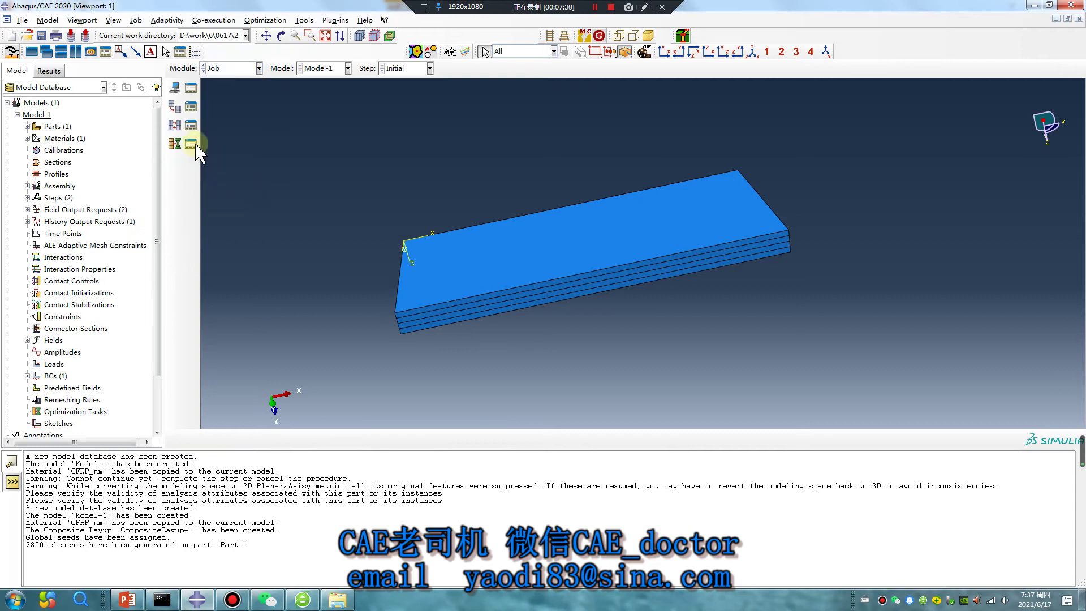
left_click(175, 89)
left_click(275, 359)
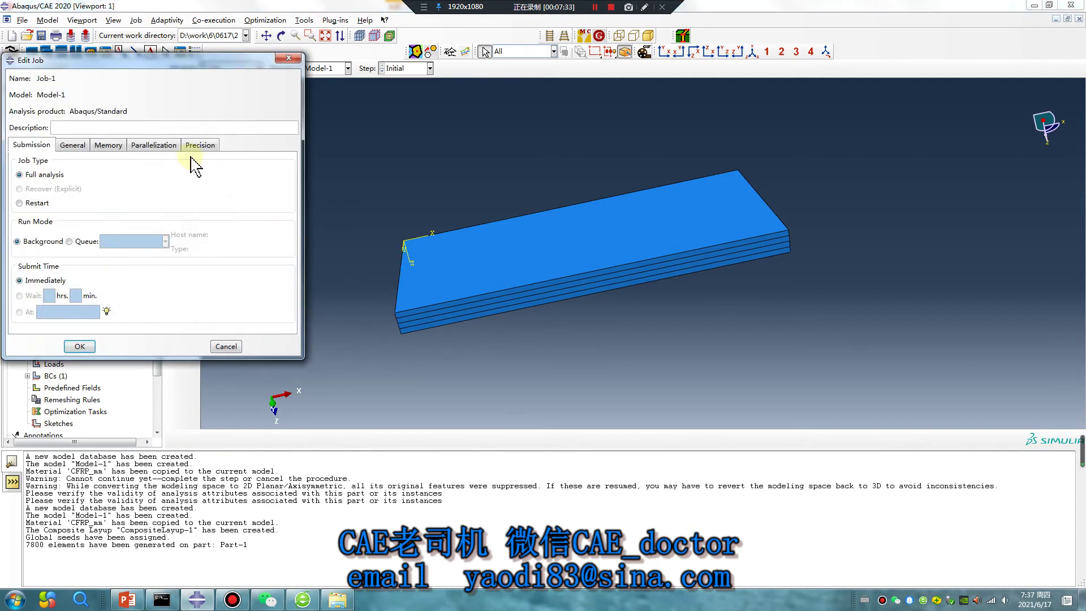
left_click(154, 145)
left_click(91, 159)
left_click(80, 346)
Step: Submit Job-1 from the Job Manager, then kill it so its status reads Terminated
left_click(174, 125)
left_click(950, 271)
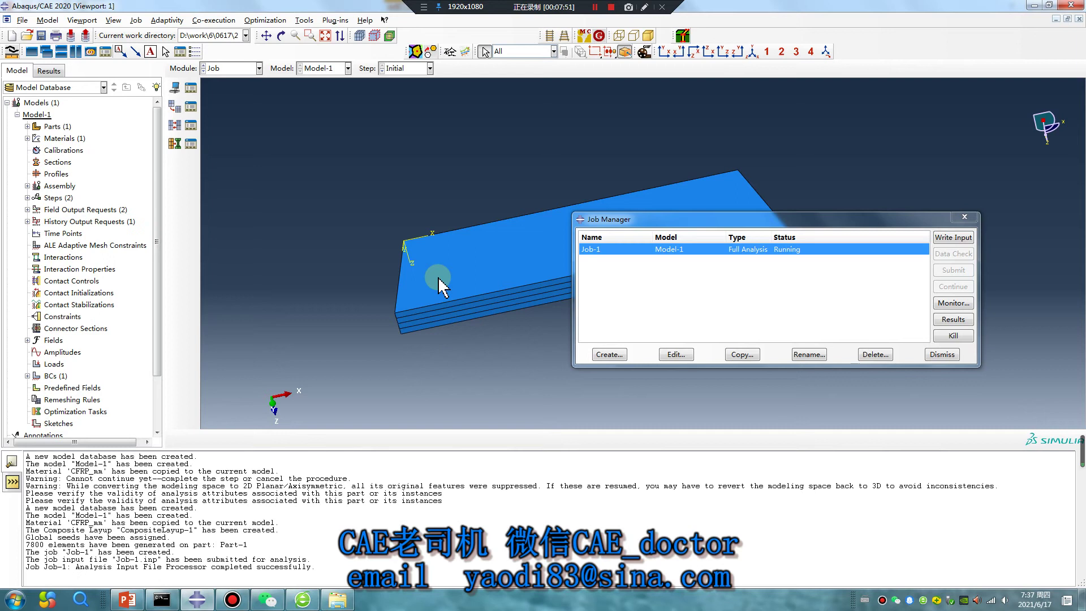
left_click_drag(673, 219, 314, 307)
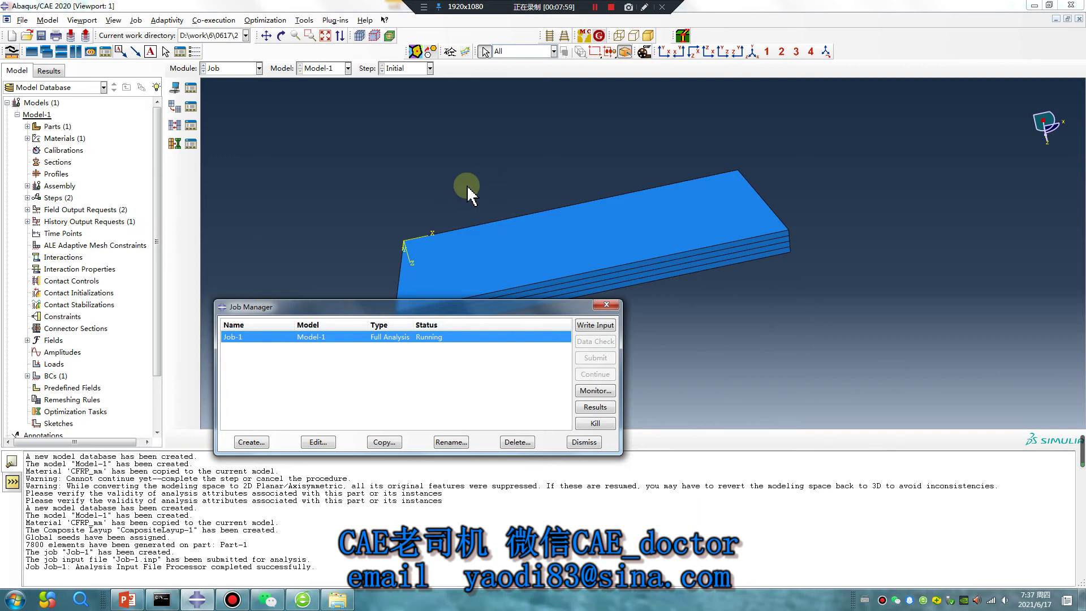
left_click(586, 7)
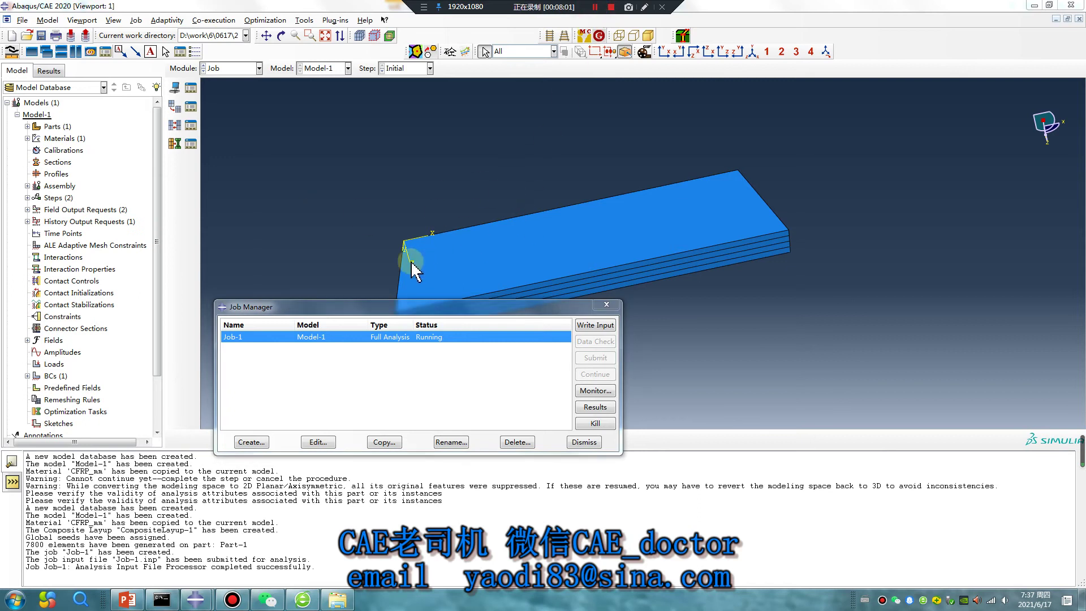
left_click(588, 424)
left_click(521, 312)
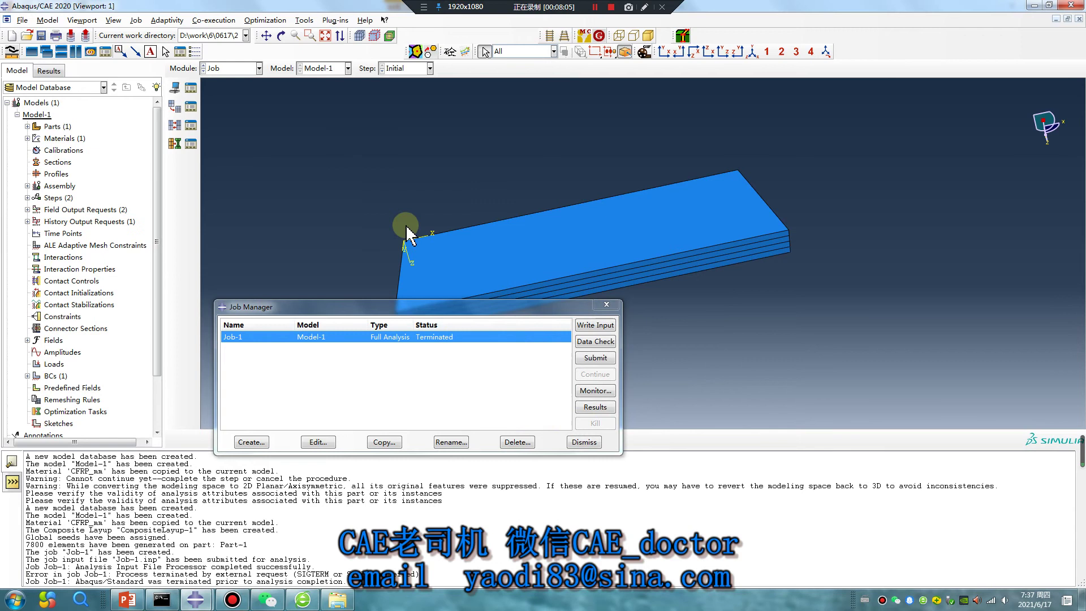
Step: Open Job-1's results as a contour plot and display section point PLY-1
left_click(594, 408)
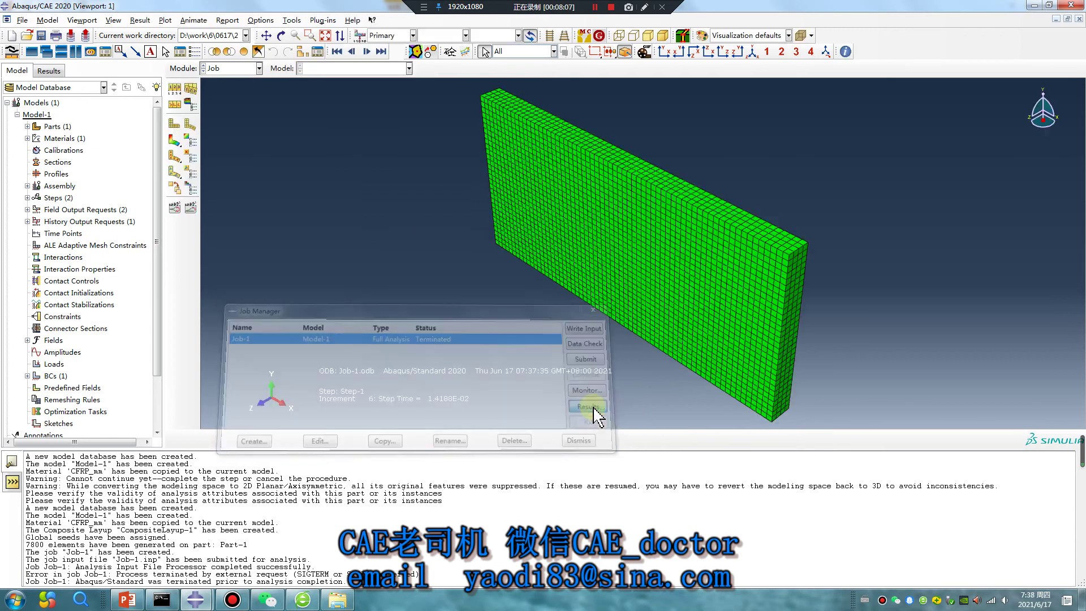
left_click(175, 140)
left_click_drag(566, 259, 439, 225, "ctrl+alt")
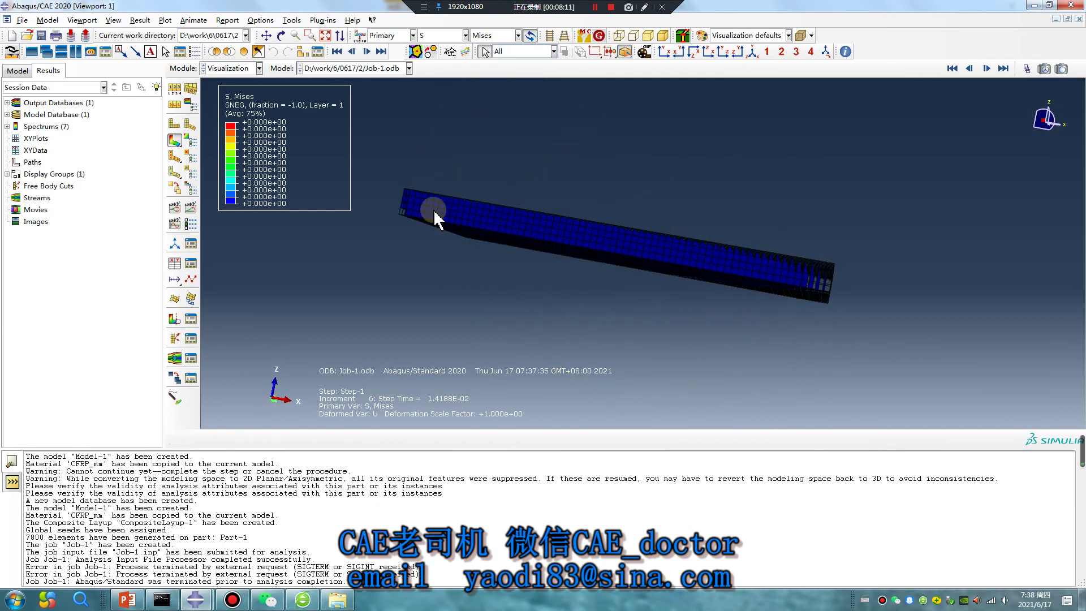
left_click(145, 21)
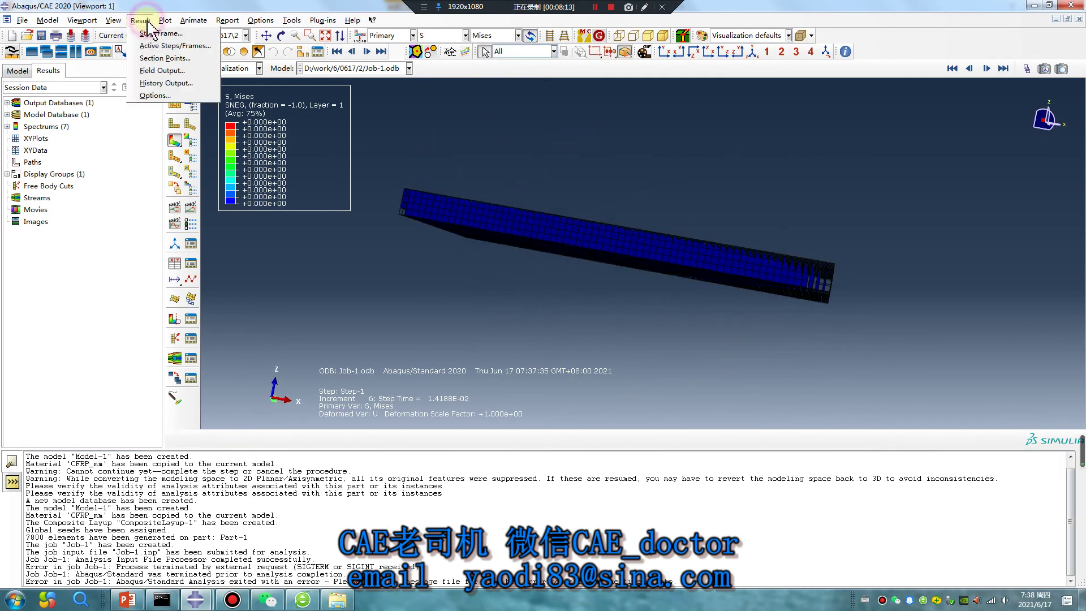
left_click(164, 61)
left_click(124, 146)
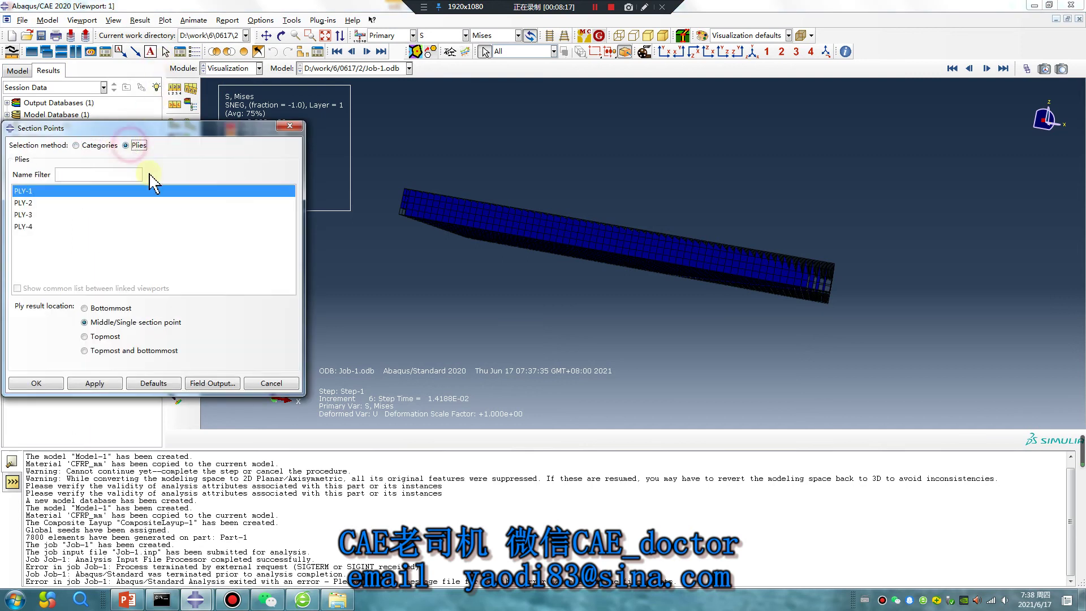
left_click(30, 193)
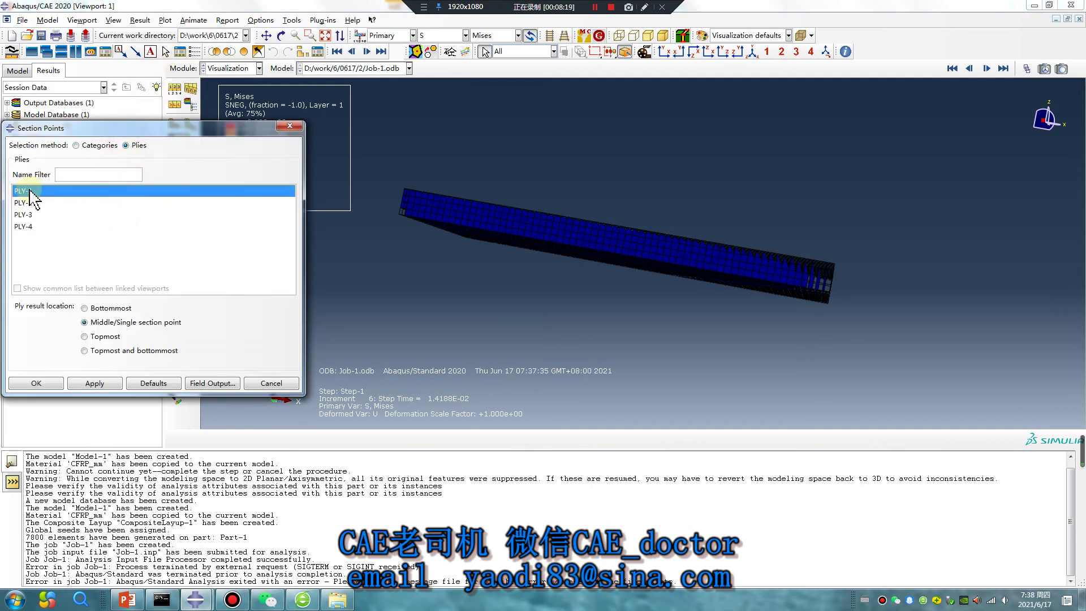
left_click(95, 384)
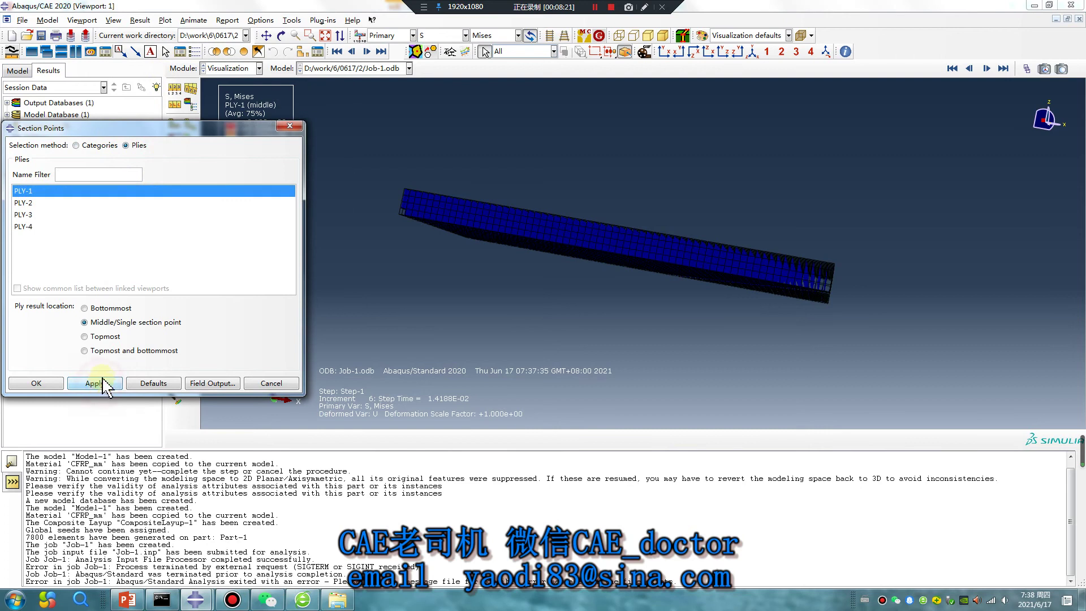
Step: Step the contour through plies PLY-2, PLY-3 and PLY-4
left_click(41, 204)
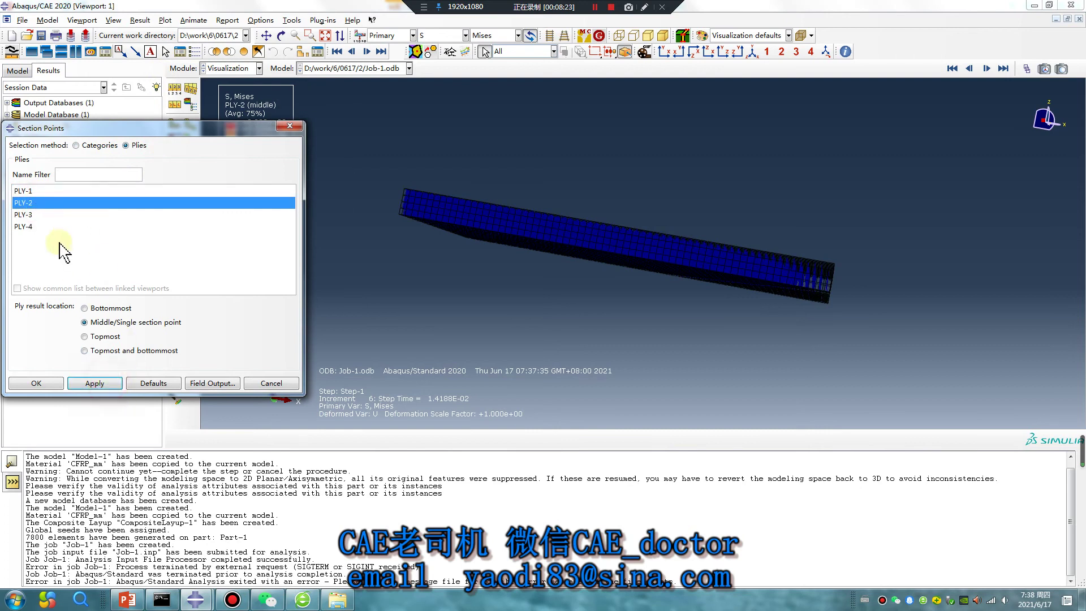
left_click(35, 216)
left_click(95, 383)
left_click(31, 227)
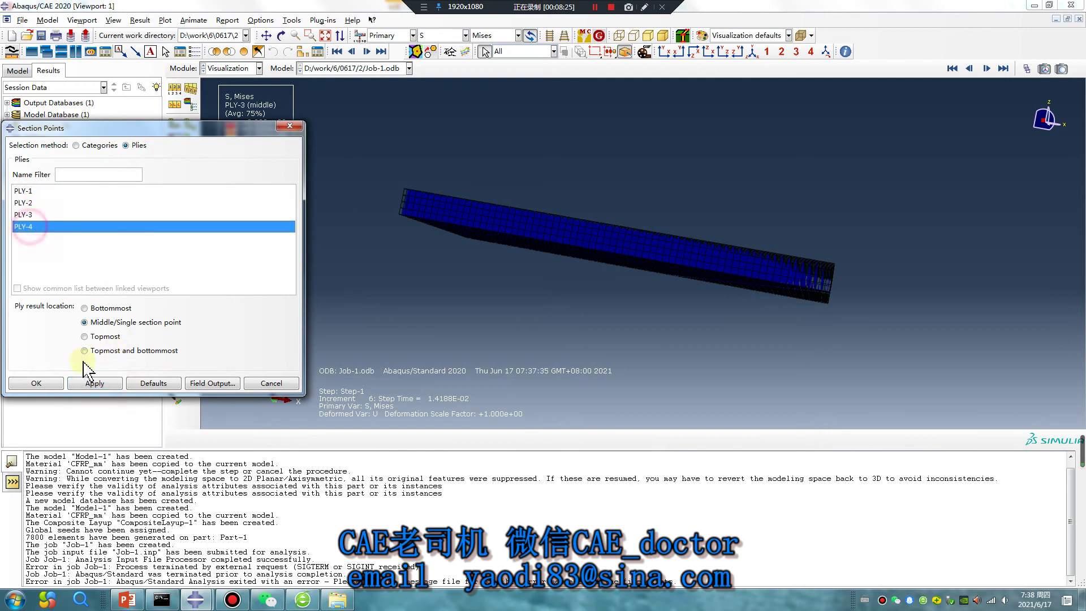
left_click(95, 383)
Step: Contour HSNFCCRT, HSNMCCRT, then HSNMTCRT on the plate, and switch to PowerPoint
left_click(446, 35)
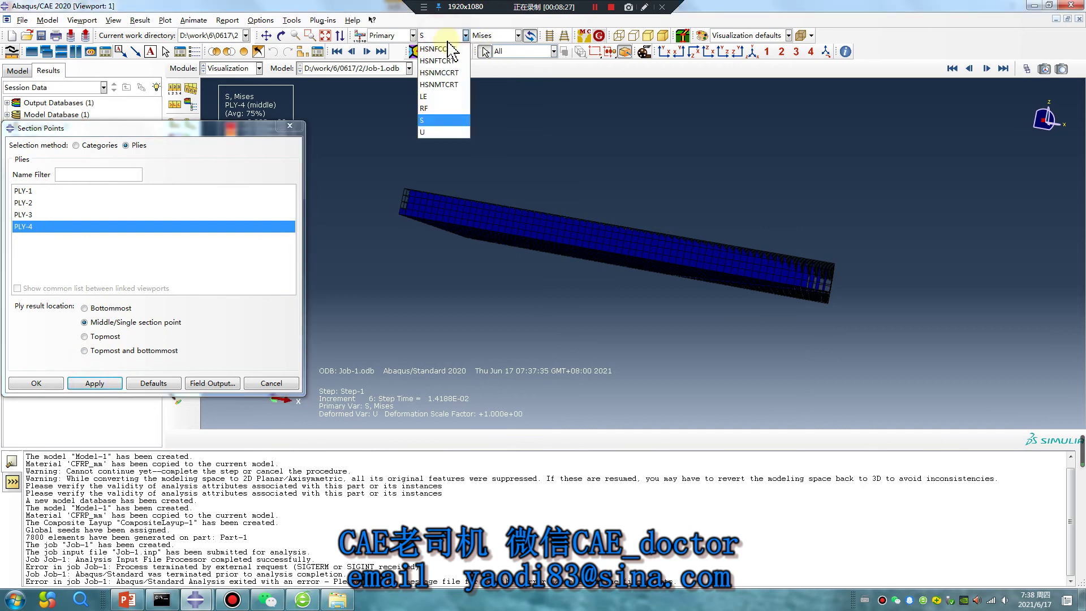
left_click(440, 49)
left_click(446, 35)
left_click(439, 73)
left_click(446, 35)
left_click(444, 37)
left_click(445, 37)
left_click(441, 83)
left_click_drag(538, 218, 328, 160, "ctrl+alt")
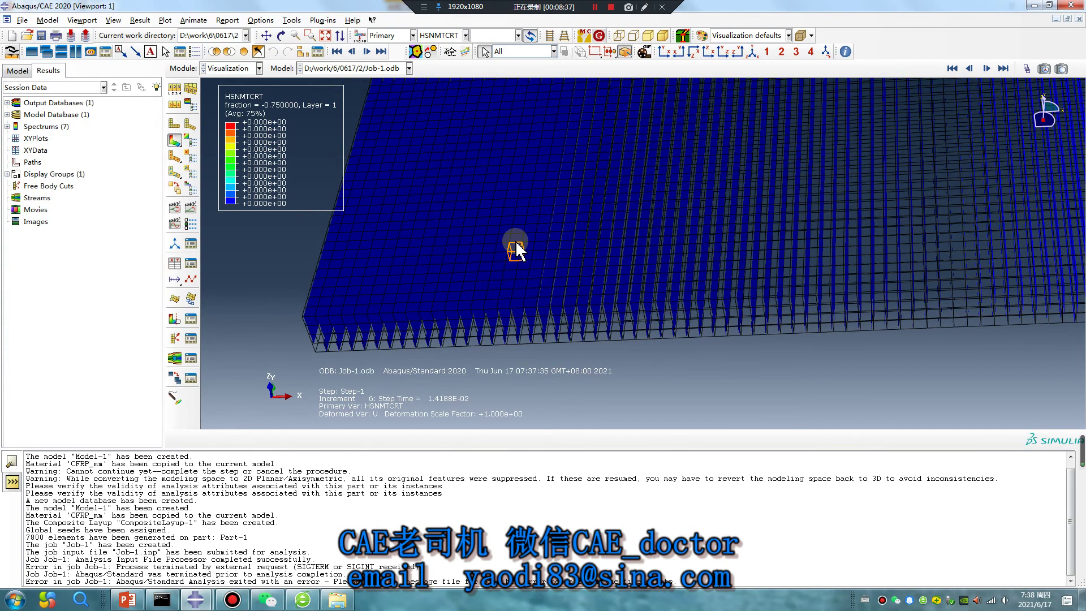
mouse_move(660, 254)
left_mouse_down("ctrl+alt")
mouse_move(599, 187)
mouse_move(628, 168)
mouse_move(622, 215)
mouse_move(655, 237)
left_mouse_up("ctrl+alt")
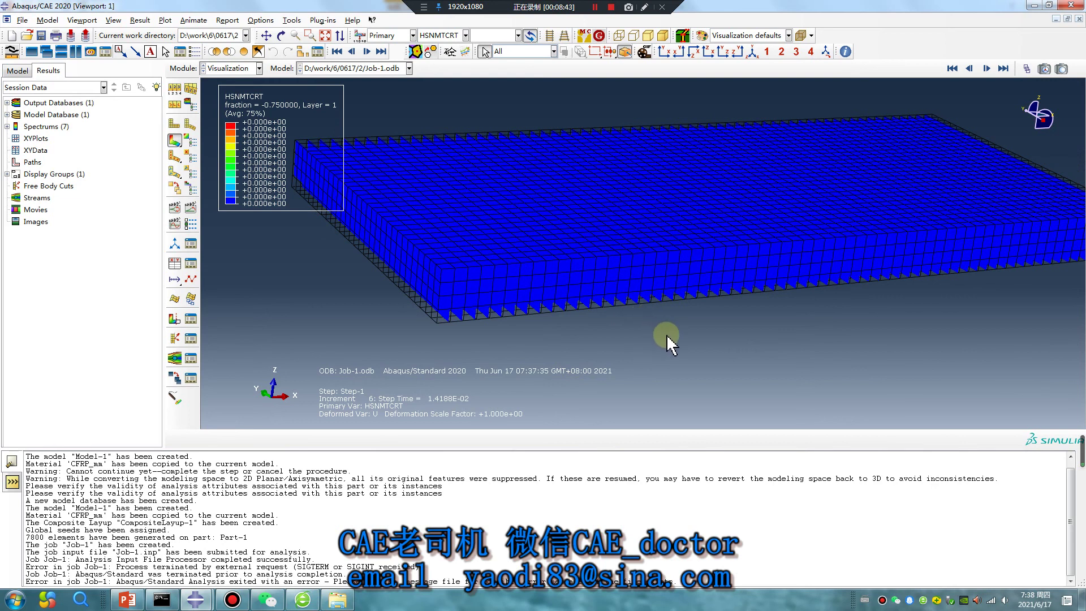
left_click(126, 601)
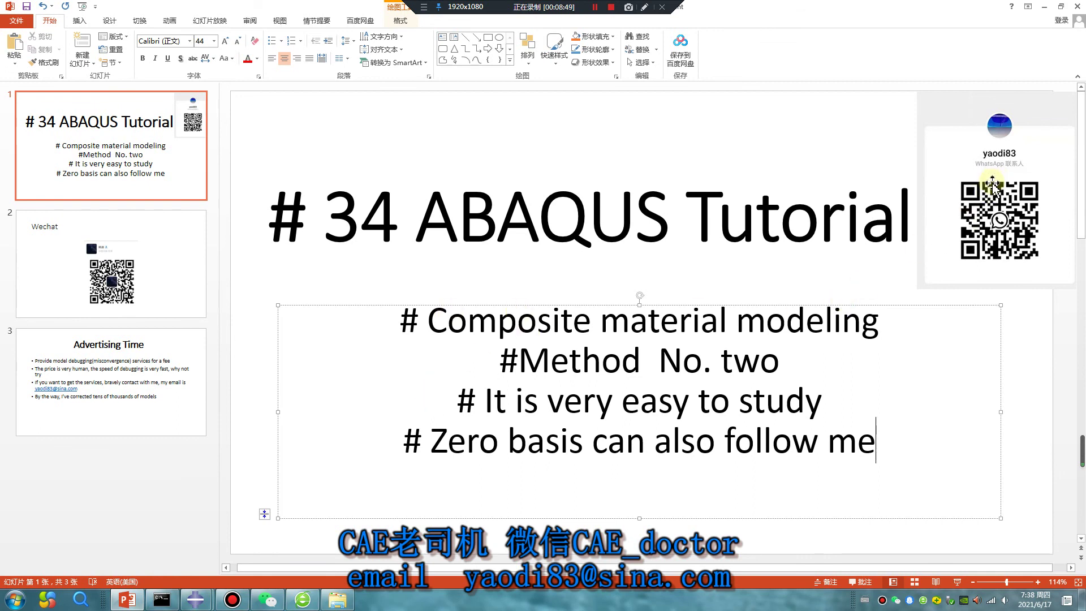
Step: Move past the Wechat slide to slide 3, Advertising Time
left_click(113, 266)
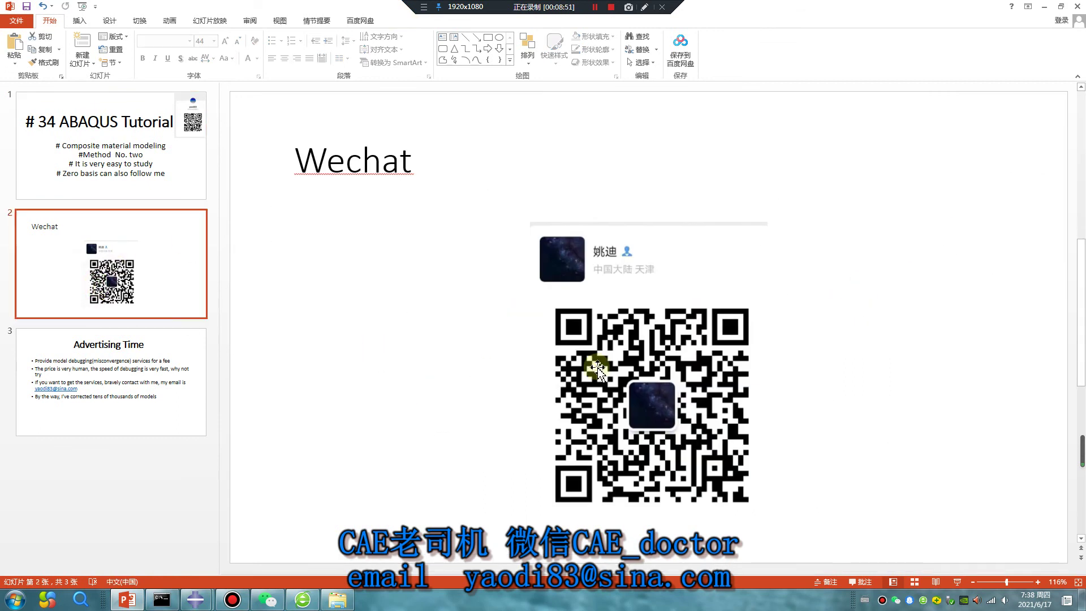
left_click(169, 365)
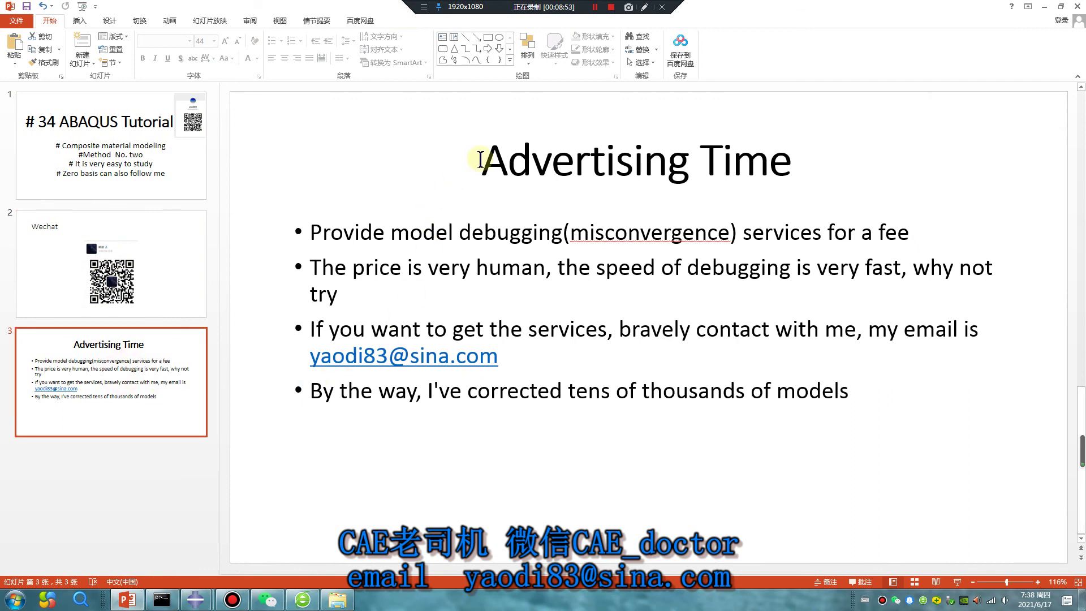